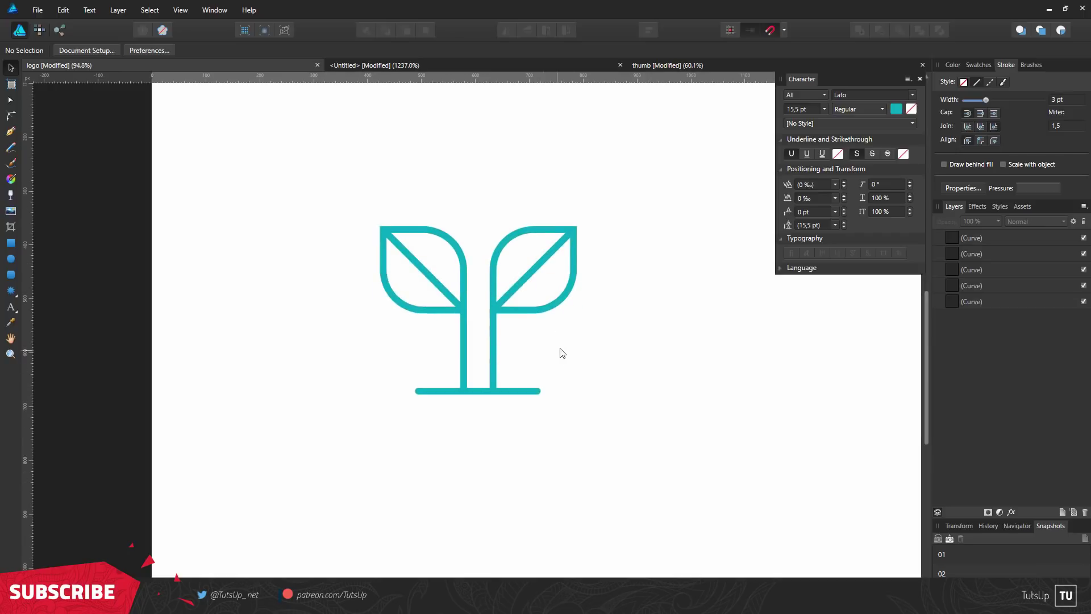
# - Move the whole plant icon up the page to leave room for text below its base line
pyautogui.moveTo(637, 179); pyautogui.dragTo(281, 473)
pyautogui.moveTo(471, 385); pyautogui.dragTo(475, 341)
pyautogui.click(272, 333)
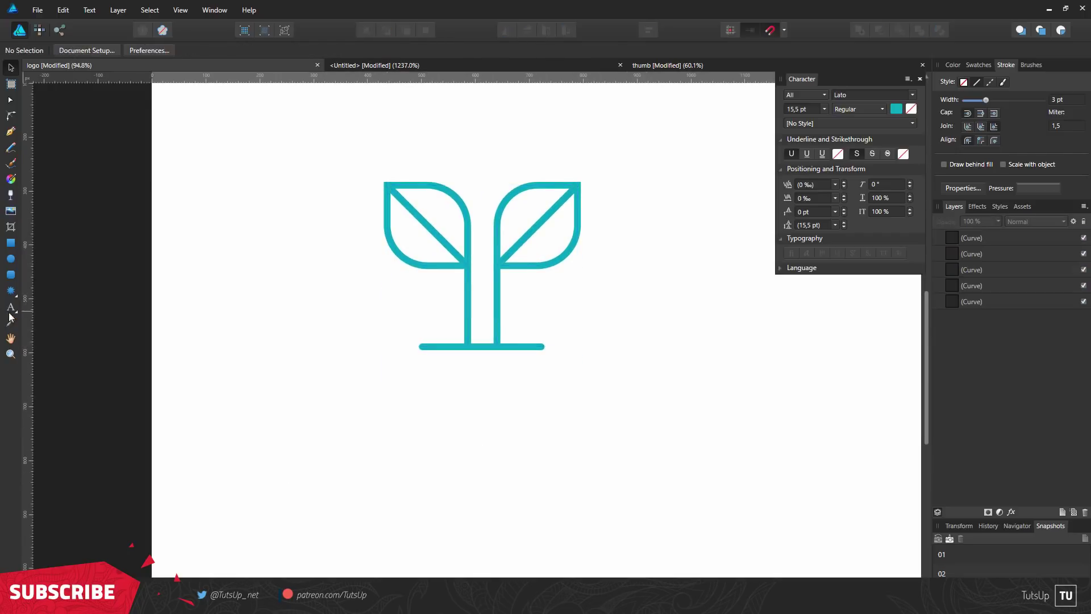
# - Add the artistic text "ZARZIS" below the plant icon
pyautogui.click(11, 307)
pyautogui.moveTo(389, 388); pyautogui.dragTo(475, 440)
pyautogui.write('ZARZIS')
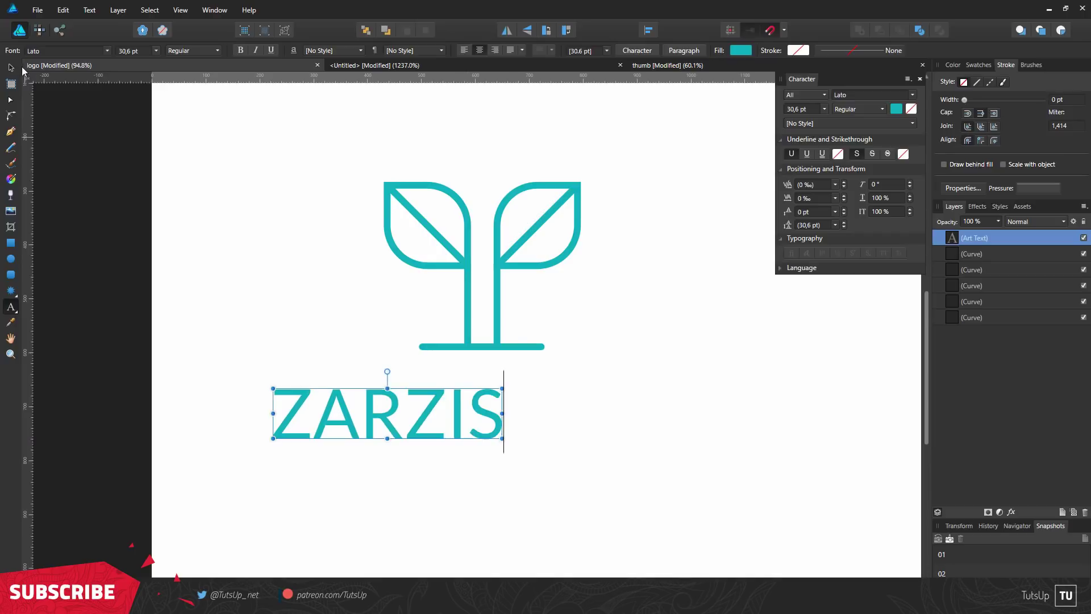
pyautogui.press('Escape')
# - Centre "ZARZIS" under the plant icon and change a copy directly below it to read "ICED TEA"
pyautogui.moveTo(356, 419); pyautogui.dragTo(470, 458)
pyautogui.doubleClick(470, 460)
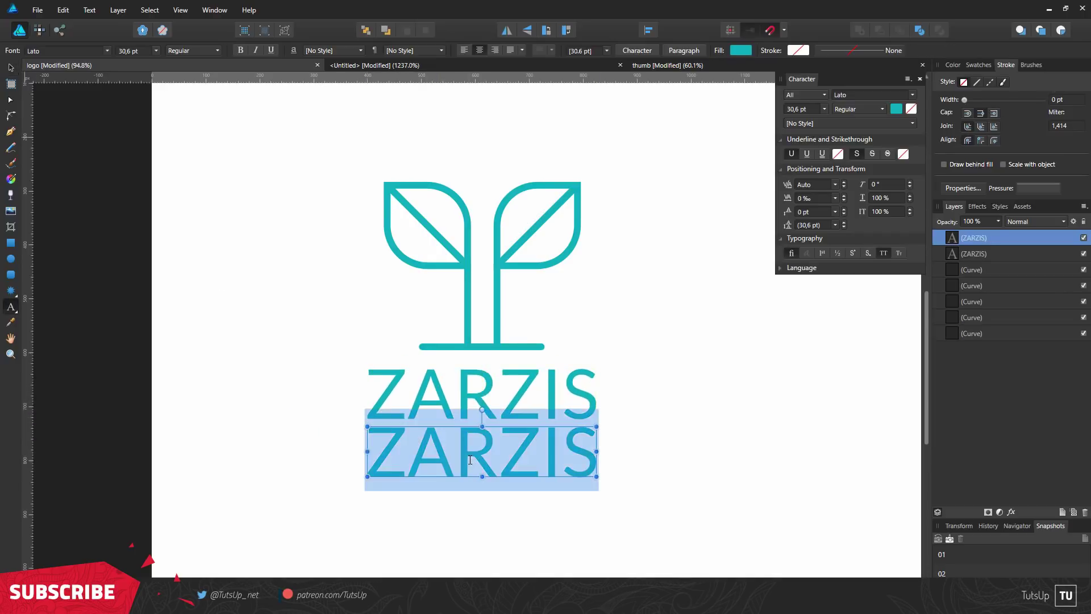
pyautogui.write('ICED TEA')
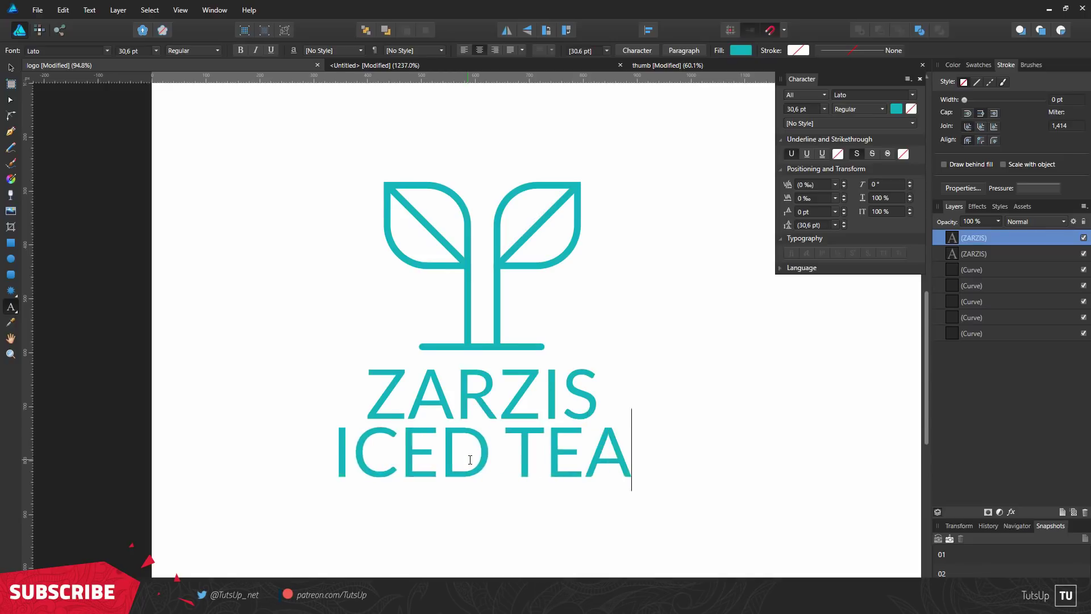
pyautogui.press('Escape')
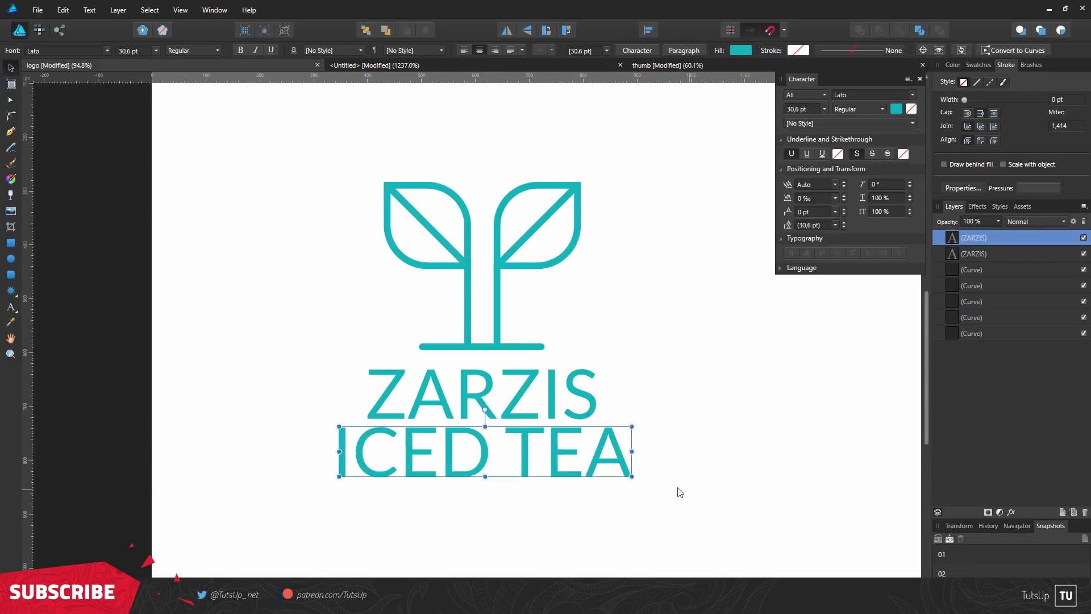
# - Scale "ICED TEA" down so it is narrower than "ZARZIS" and centre it beneath that word
pyautogui.moveTo(631, 478); pyautogui.dragTo(564, 465)
pyautogui.moveTo(480, 454); pyautogui.dragTo(476, 450)
pyautogui.click(477, 494)
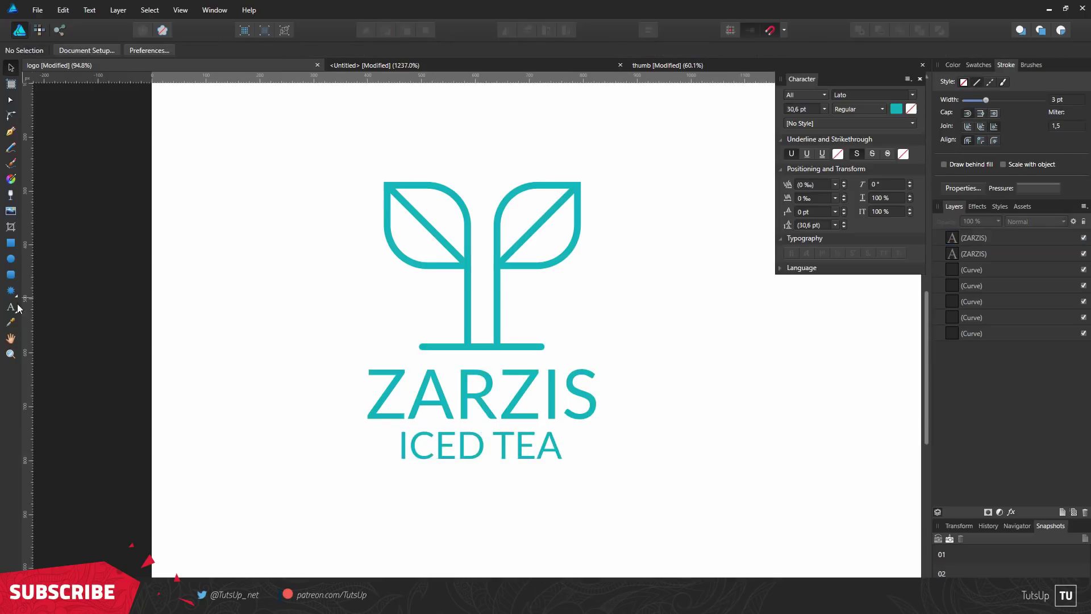
# - Add smaller text reading "20" and "19" with a wide gap of spaces, placing one number on each side of the plant's stems
pyautogui.click(14, 308)
pyautogui.moveTo(291, 285); pyautogui.dragTo(309, 320)
pyautogui.write('20')
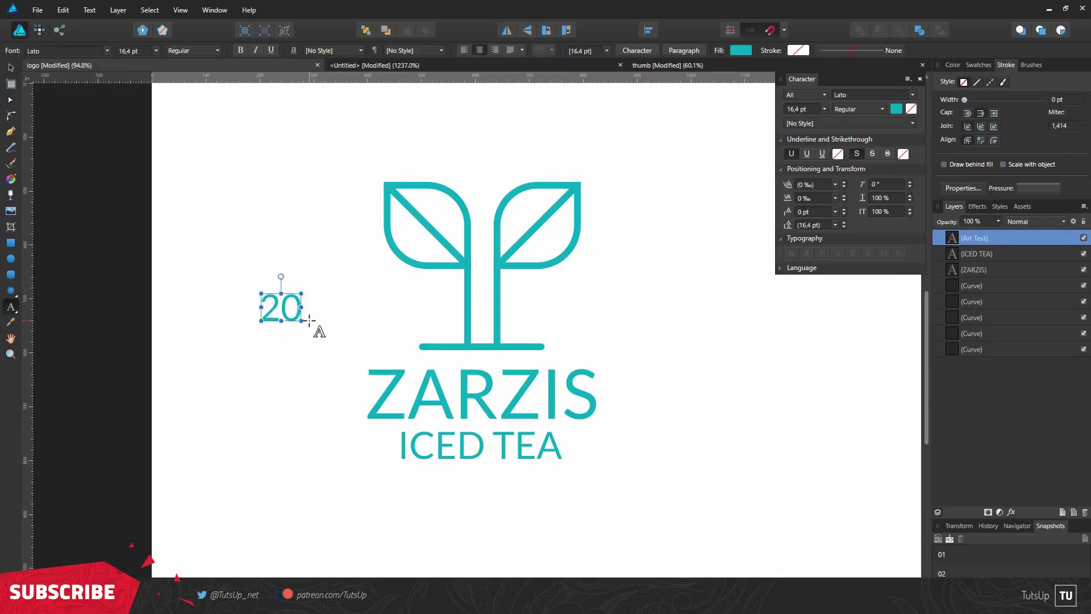
pyautogui.write('         19')
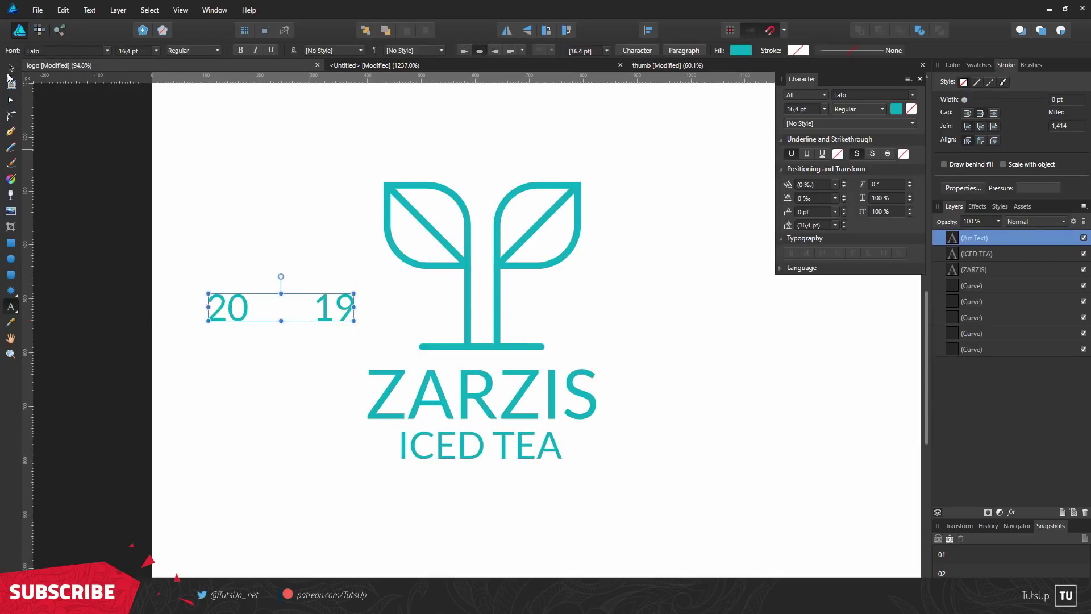
pyautogui.press('Escape')
pyautogui.moveTo(217, 308); pyautogui.dragTo(430, 312)
pyautogui.click(563, 358)
# - Draw a circle with white fill and 3 pt teal stroke on the empty page and convert it to curves
pyautogui.scroll(-2, 540, 382)
pyautogui.scroll(2, 599, 387)
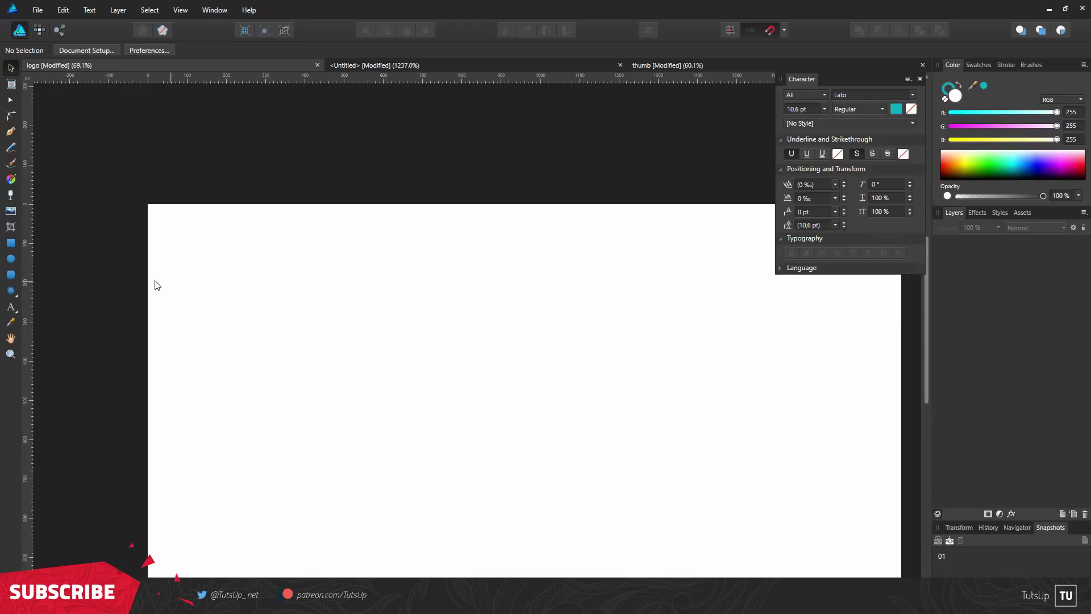
pyautogui.scroll(-2, 374, 294)
pyautogui.click(10, 259)
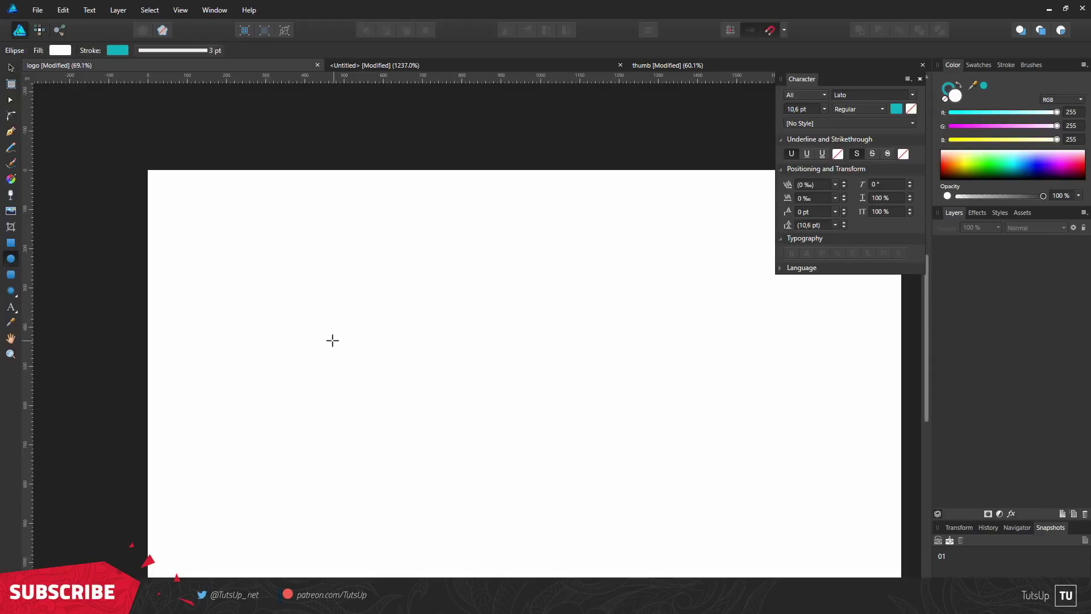
pyautogui.scroll(2, 331, 339)
pyautogui.moveTo(346, 385); pyautogui.dragTo(443, 316)
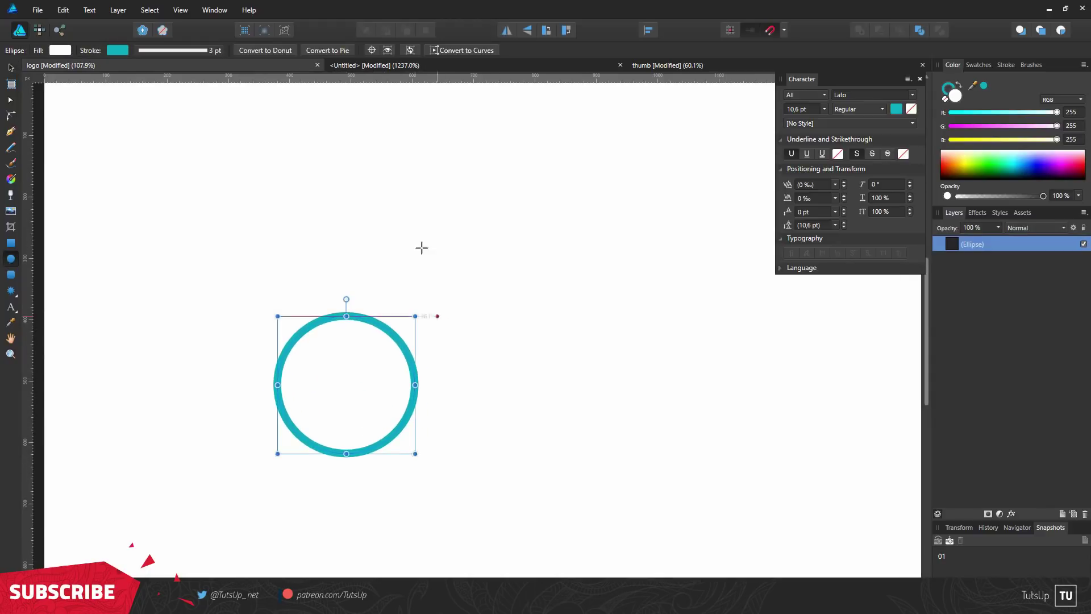
pyautogui.click(452, 53)
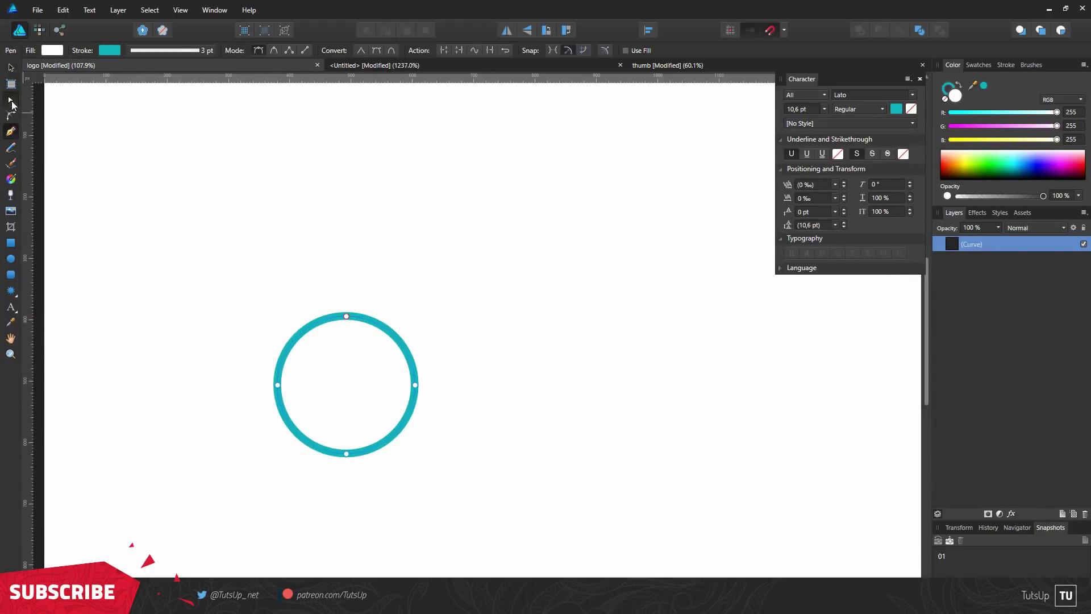
# - Stretch the circle into a tall egg shape by moving its top node straight up
pyautogui.moveTo(385, 284); pyautogui.dragTo(327, 349)
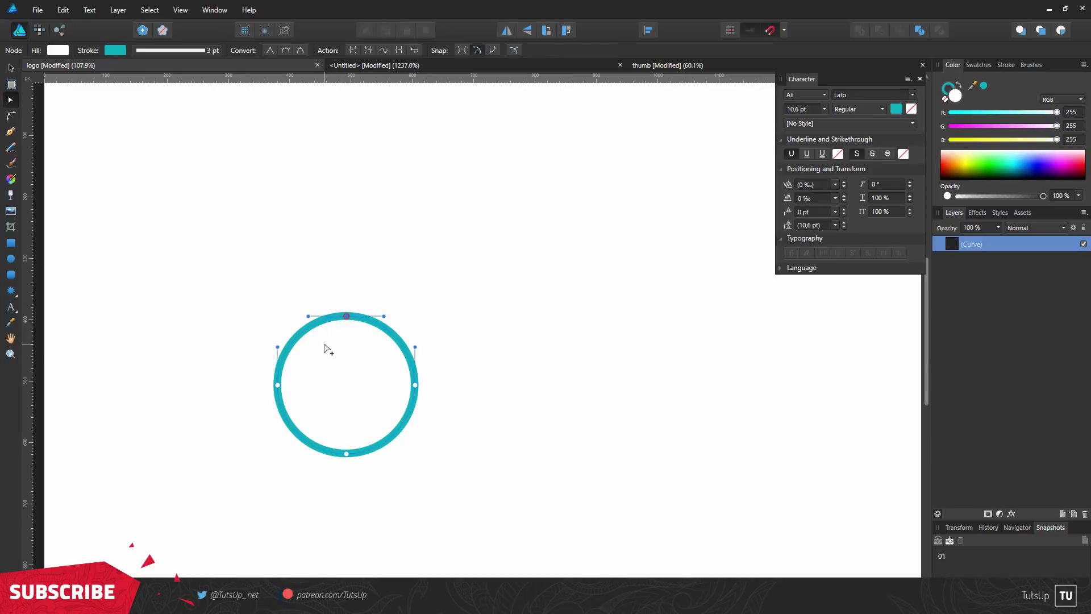
pyautogui.hotkey('shift', 'Up')
pyautogui.hotkey('shift', 'Up')
pyautogui.hotkey('shift', 'Up')
pyautogui.hotkey('shift', 'Up')
pyautogui.hotkey('shift', 'Up')
pyautogui.hotkey('shift', 'Up')
pyautogui.hotkey('shift', 'Up')
pyautogui.hotkey('shift', 'Up')
pyautogui.hotkey('shift', 'Up')
pyautogui.hotkey('shift', 'Up')
pyautogui.hotkey('shift', 'Up')
pyautogui.hotkey('shift', 'Up')
pyautogui.hotkey('shift', 'Up')
pyautogui.hotkey('shift', 'Up')
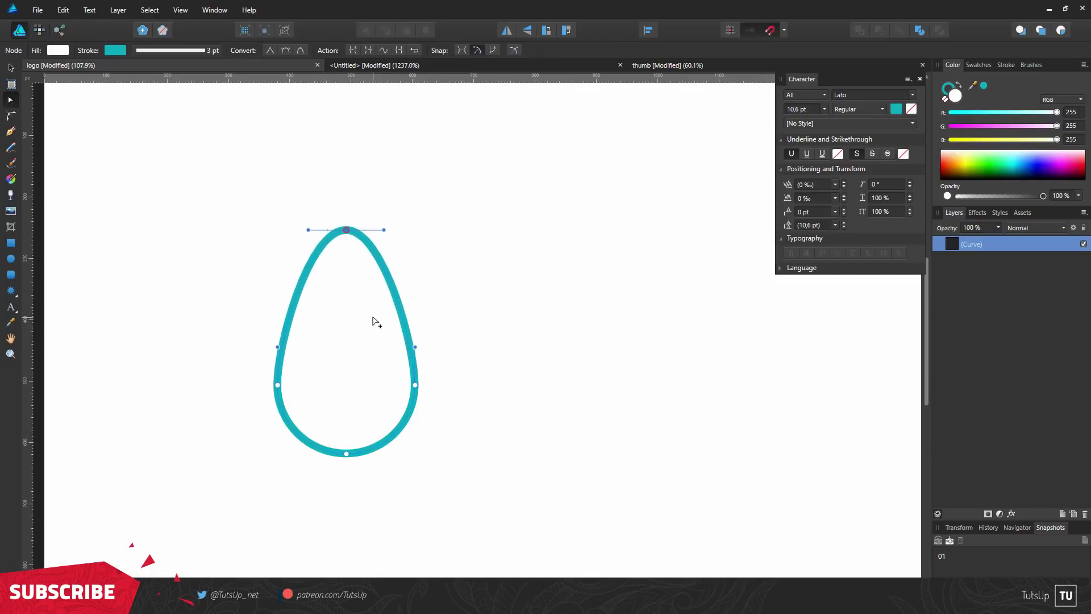
pyautogui.hotkey('shift', 'Up')
pyautogui.hotkey('shift', 'Up')
pyautogui.hotkey('shift', 'Up')
pyautogui.hotkey('shift', 'Down')
pyautogui.hotkey('shift', 'Down')
pyautogui.hotkey('shift', 'Up')
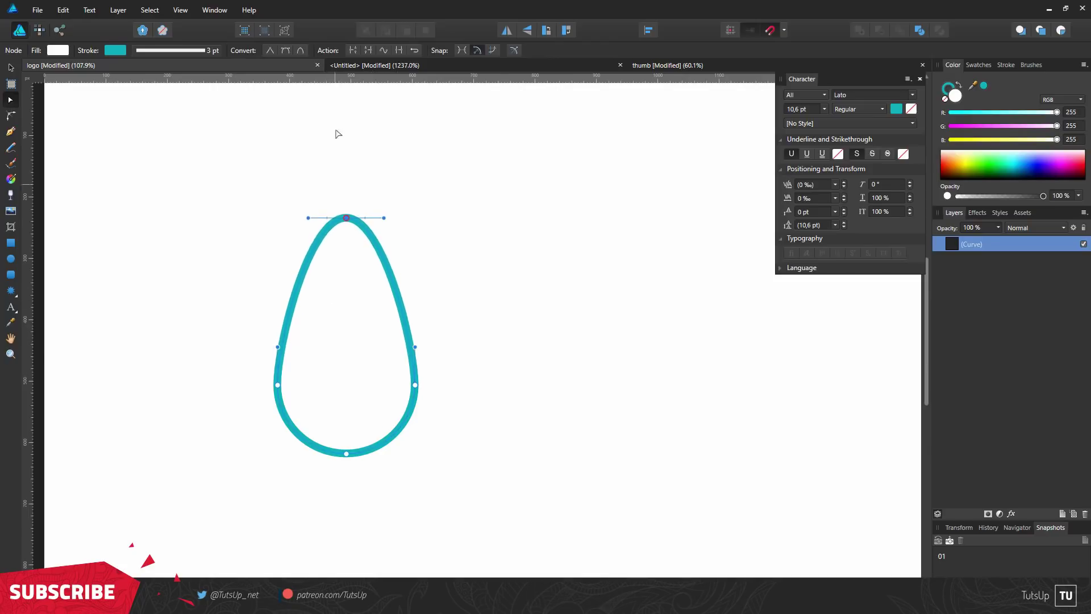
# - Convert the egg's top node to a sharp corner and move the resulting drop shape closer to the page's centre
pyautogui.click(271, 49)
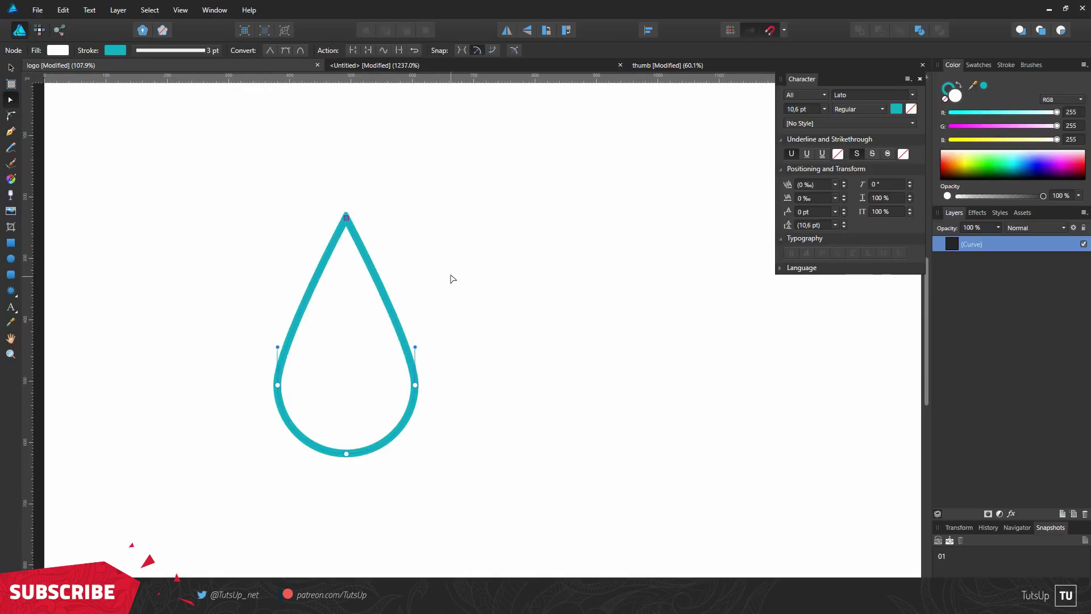
pyautogui.click(12, 67)
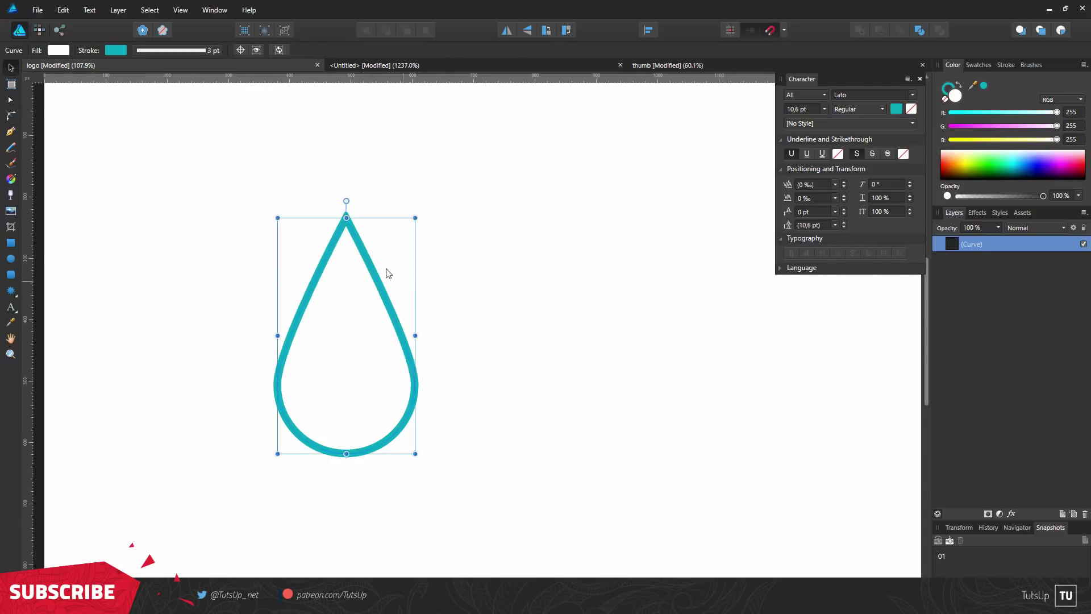
pyautogui.moveTo(372, 283); pyautogui.dragTo(456, 309)
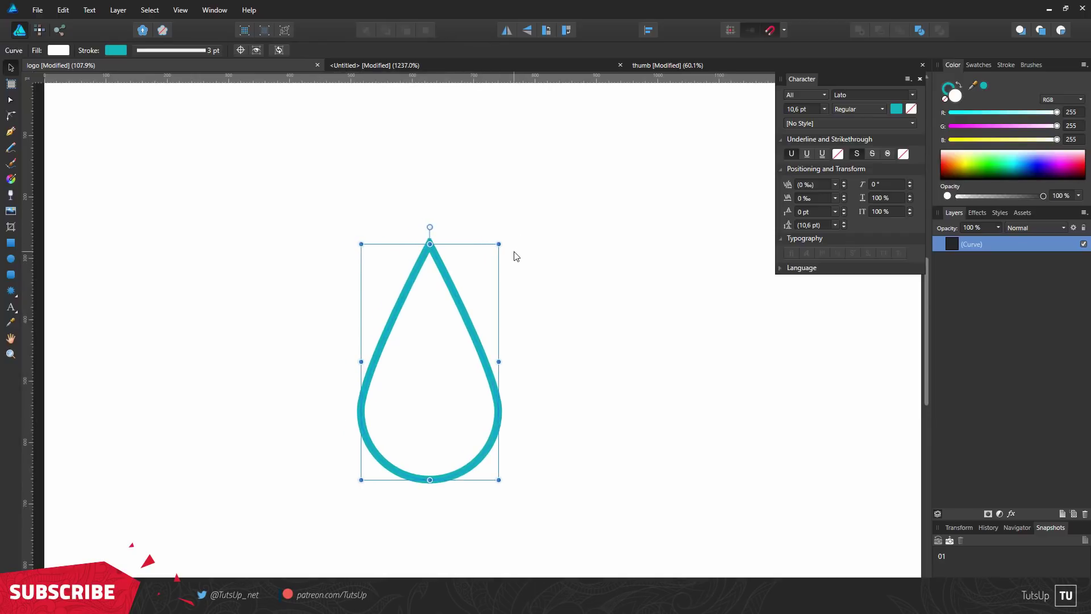
# - Duplicate the drop, tilt the copy slightly clockwise and line up its round base with the original's
pyautogui.hotkey('ctrl', 'j')
pyautogui.moveTo(502, 239); pyautogui.dragTo(540, 281)
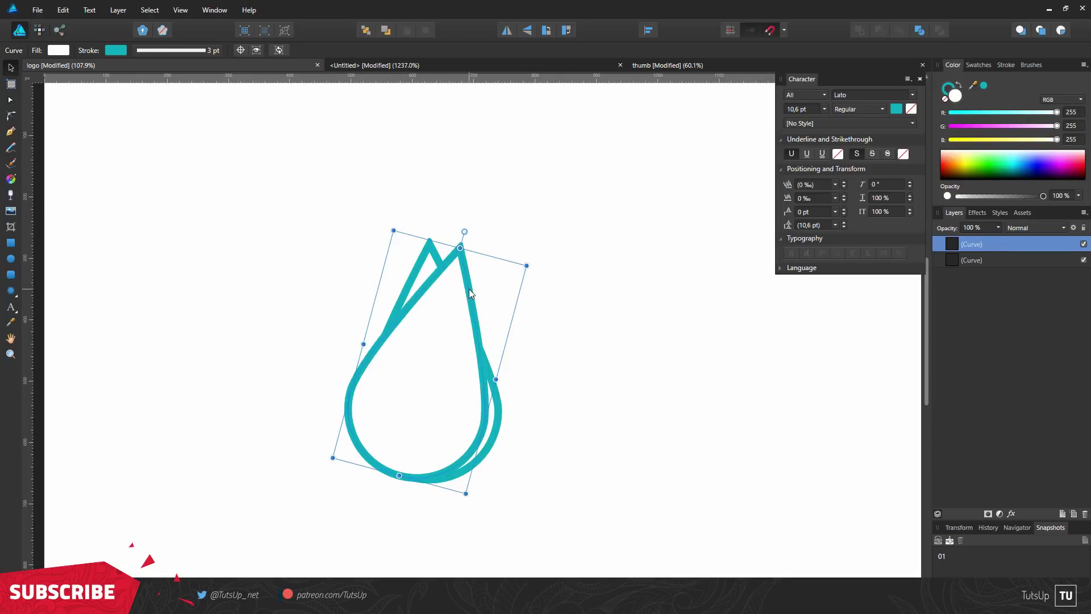
pyautogui.moveTo(472, 288); pyautogui.dragTo(480, 294)
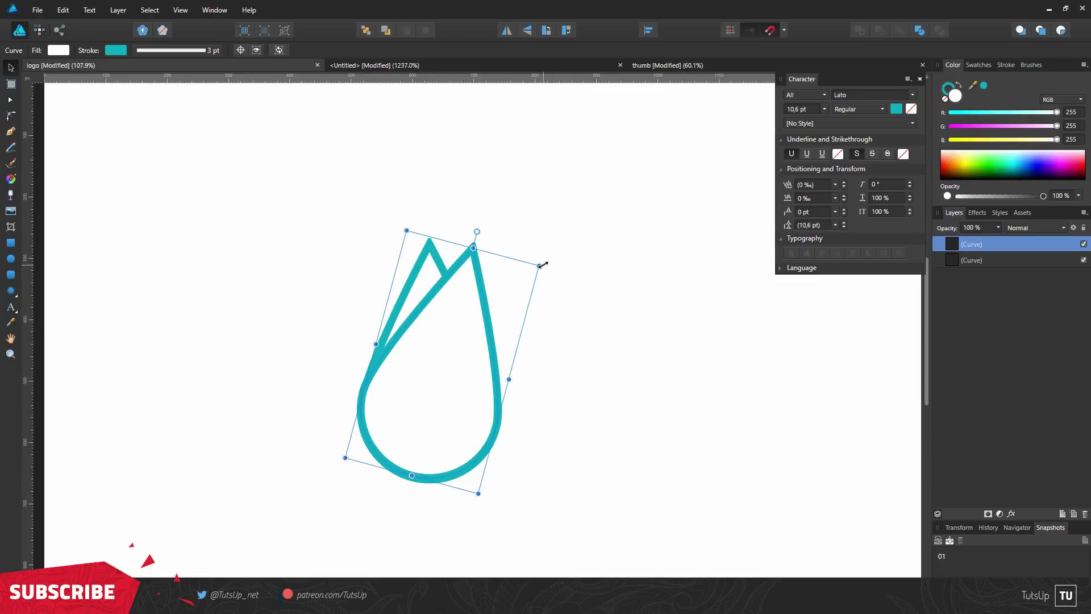
# - Duplicate the tilted drop, rotate the new copy further clockwise and align its round base with the other petals
pyautogui.hotkey('ctrl', 'j')
pyautogui.moveTo(545, 263); pyautogui.dragTo(584, 307)
pyautogui.moveTo(459, 308); pyautogui.dragTo(477, 324)
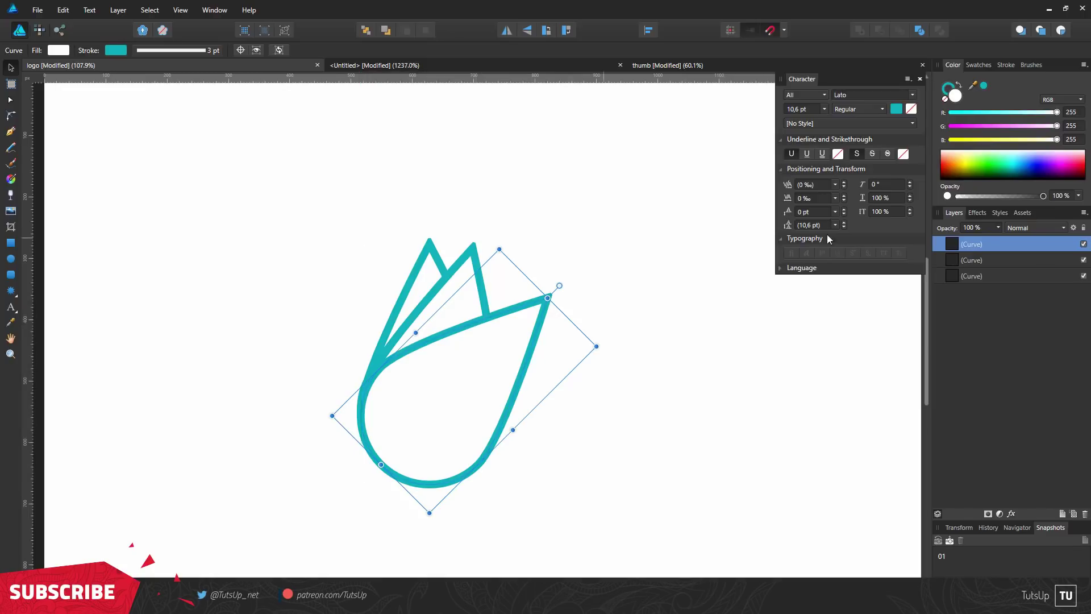
# - Reorder the petals so the upright drop is in front and the most tilted one is at the back
pyautogui.click(980, 259)
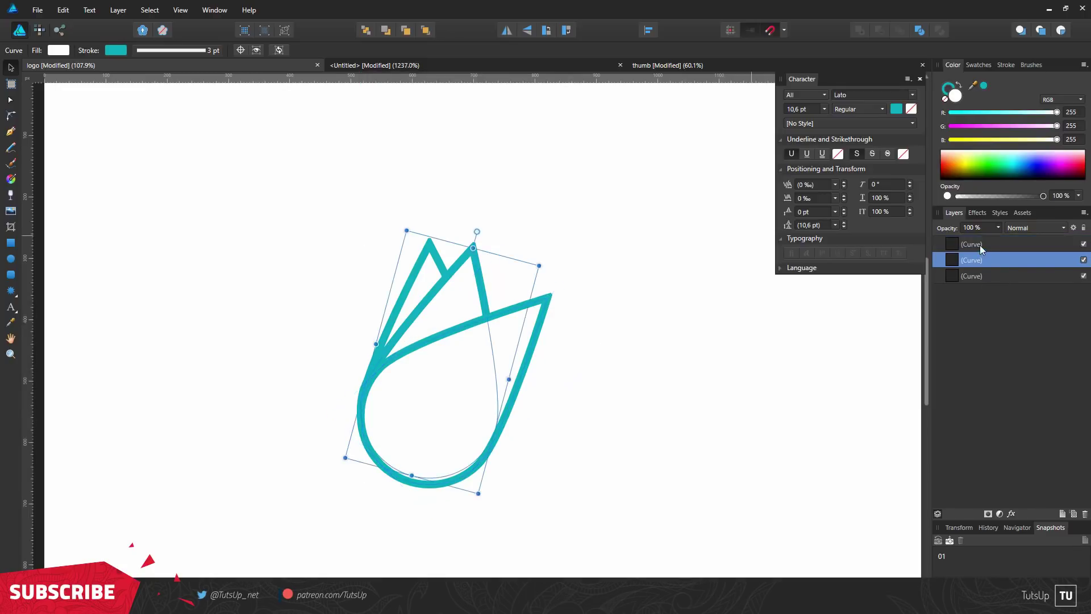
pyautogui.click(972, 275)
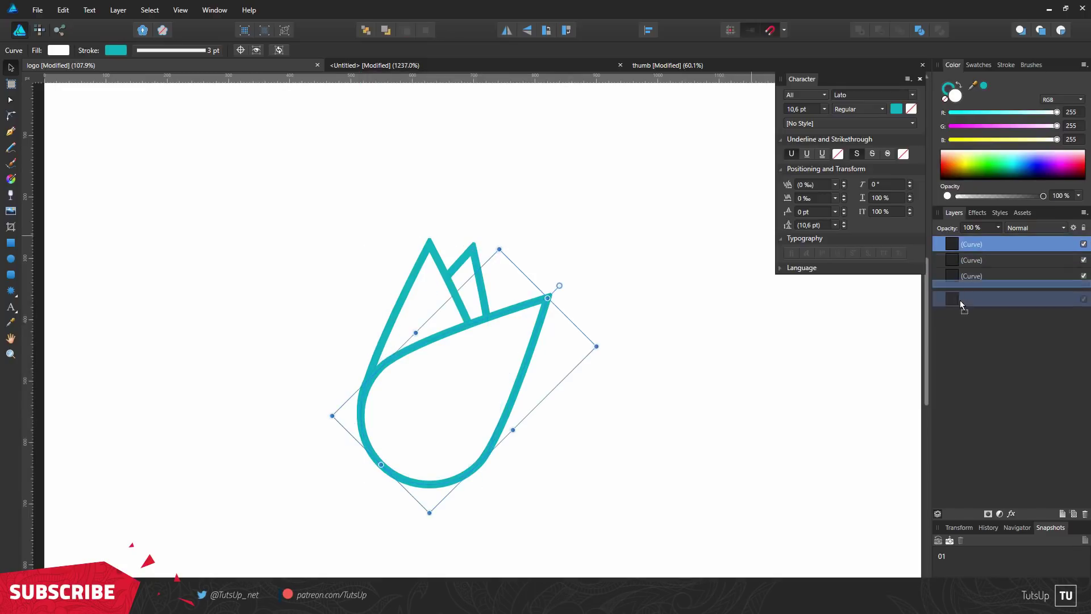
pyautogui.click(643, 372)
# - Duplicate the two tilted petals, flip the copies horizontally and position them symmetrically on the other side of the upright petal
pyautogui.click(545, 308)
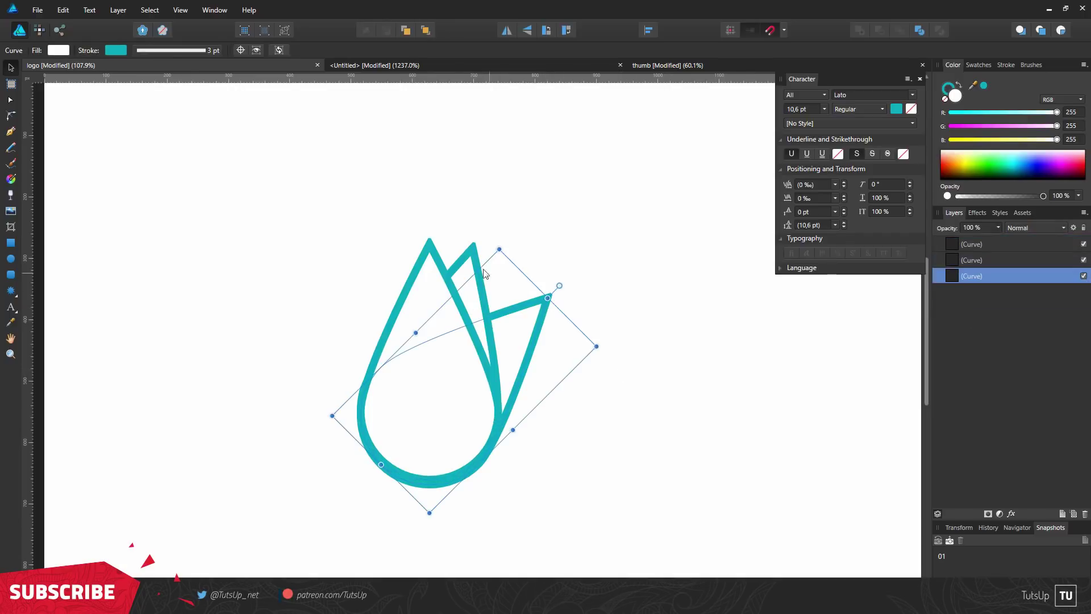
pyautogui.keyDown('shift'); pyautogui.click(463, 260); pyautogui.keyUp('shift')
pyautogui.hotkey('ctrl', 'j')
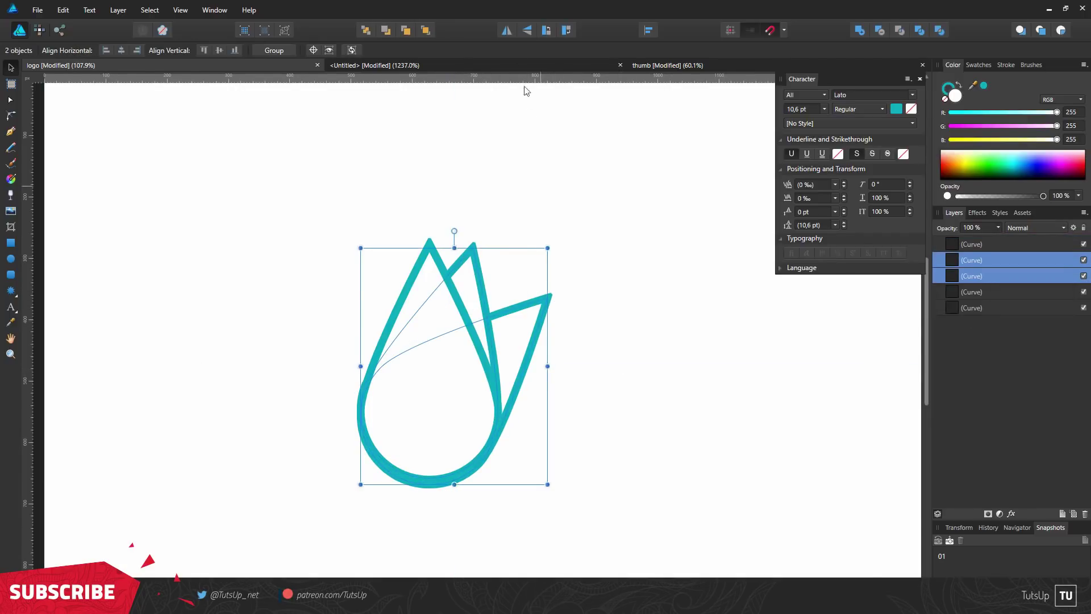
pyautogui.click(508, 33)
pyautogui.moveTo(522, 349); pyautogui.dragTo(468, 365)
pyautogui.click(706, 424)
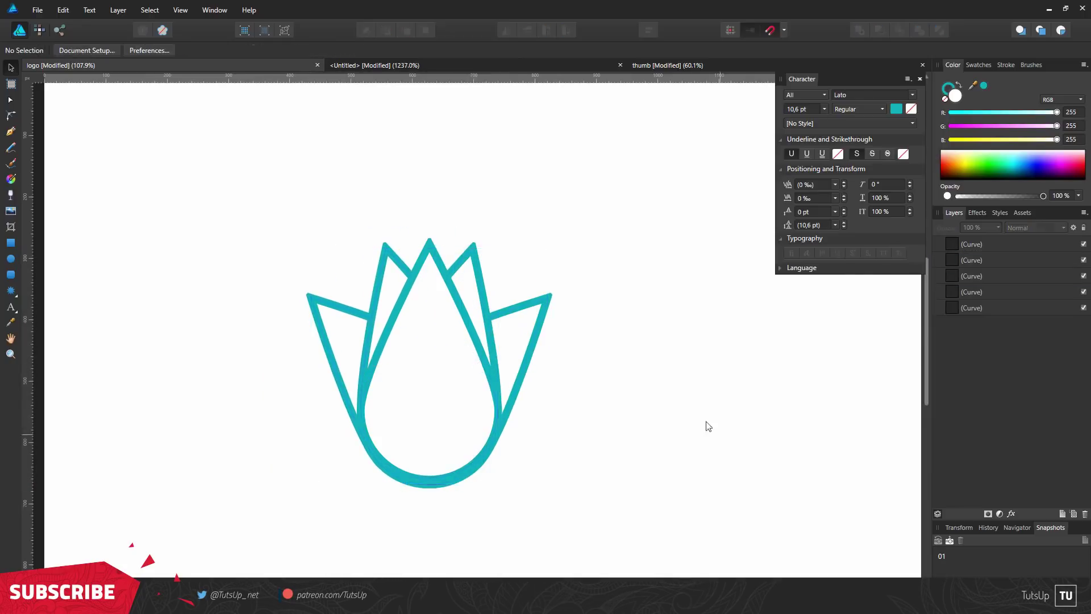
# - Draw a straight vertical centre line with the Pen tool from the upright petal's base to just below its tip
pyautogui.scroll(-2, 492, 372)
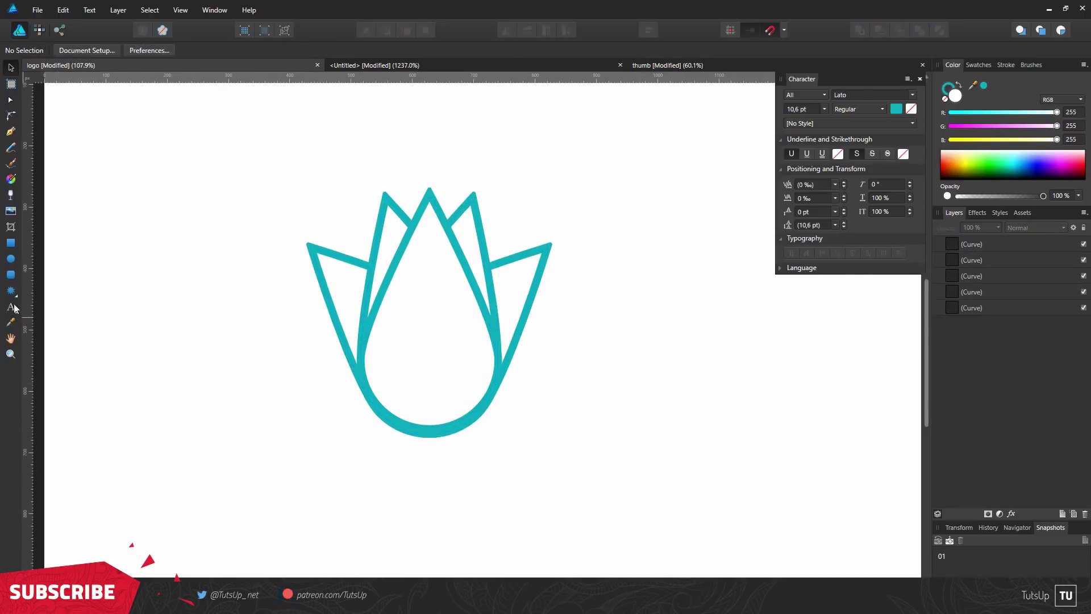
pyautogui.click(10, 132)
pyautogui.scroll(3, 465, 382)
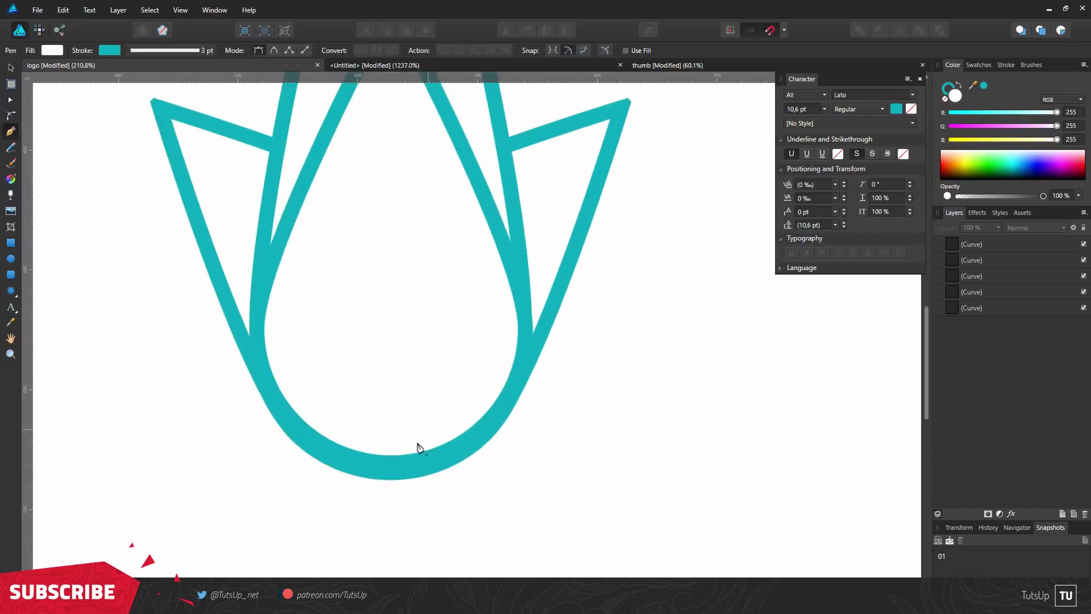
pyautogui.click(390, 466)
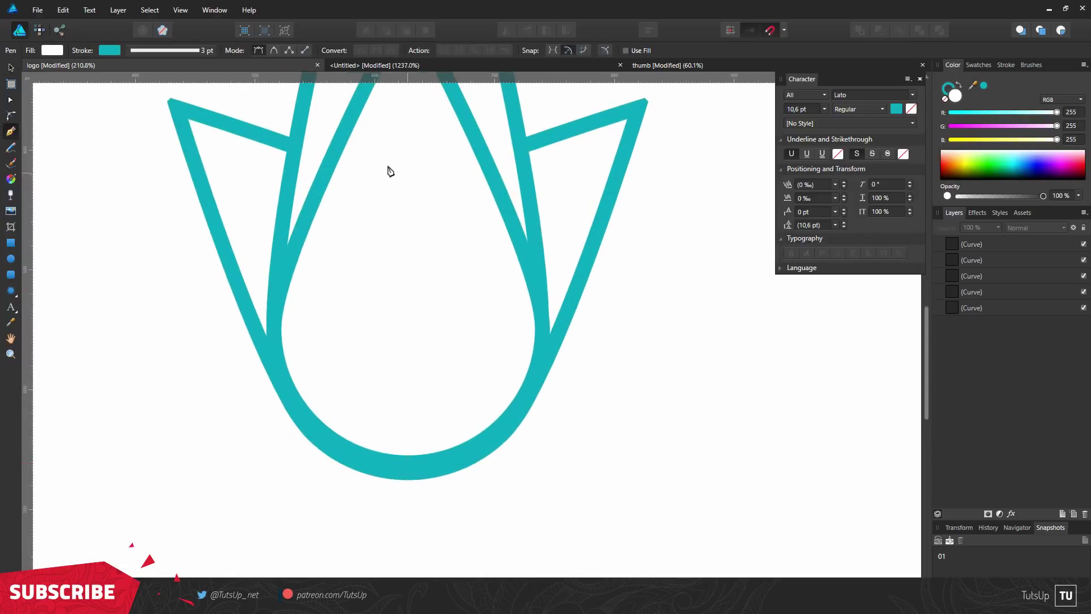
pyautogui.scroll(3, 422, 286)
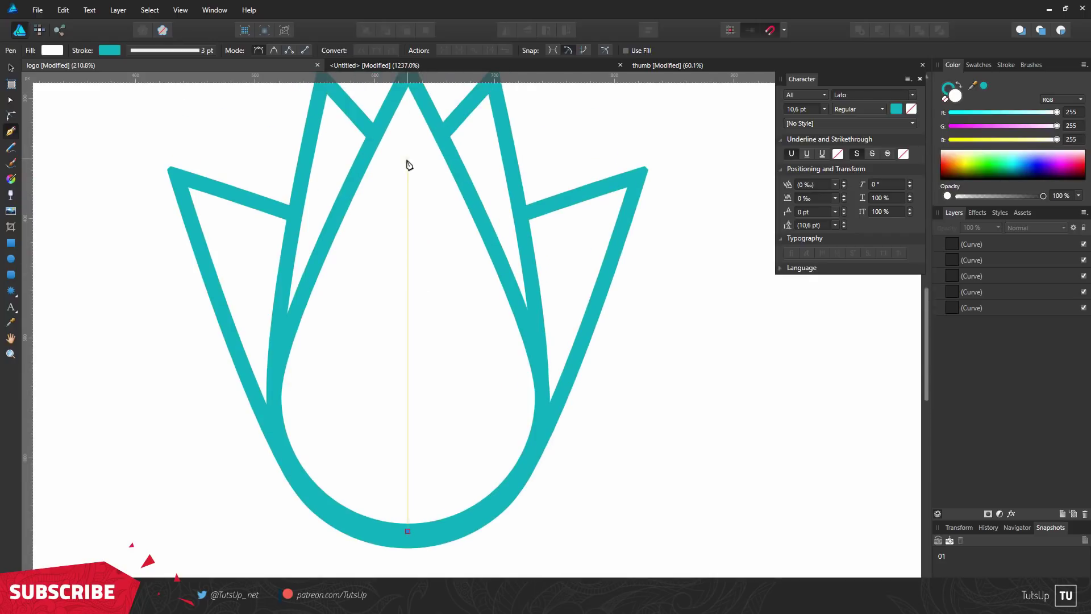
pyautogui.click(407, 153)
# - Set the centre line's stroke width to 1.2 pt and deselect it
pyautogui.click(1006, 65)
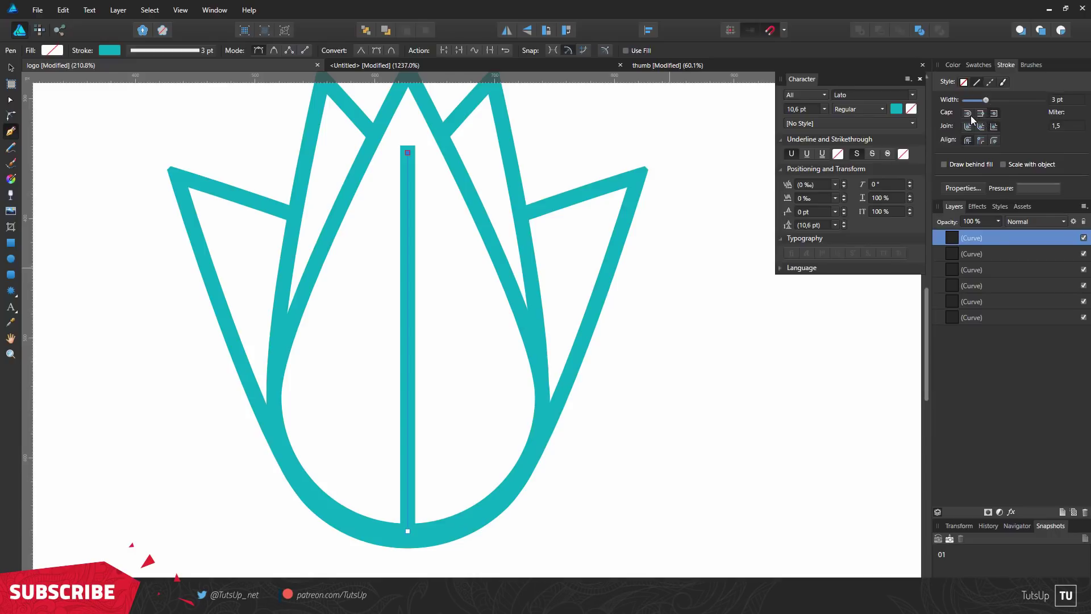
pyautogui.moveTo(983, 100); pyautogui.dragTo(984, 101)
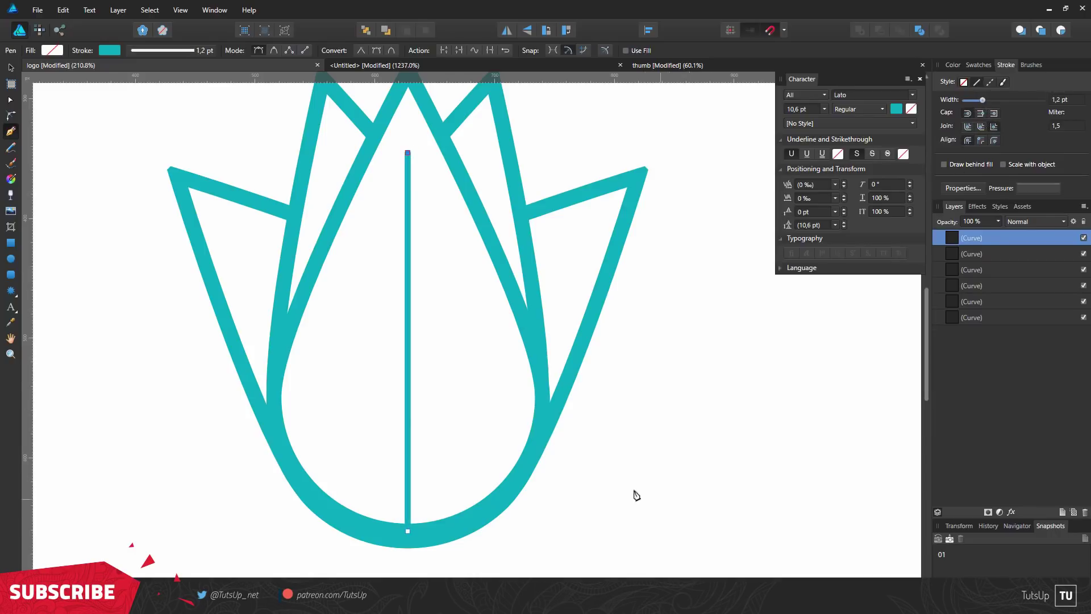
pyautogui.click(316, 303)
pyautogui.hotkey('ctrl', 'd')
# - Draw a diagonal vein with the Pen tool, rising at 45° to the right from the lower part of the centre line
pyautogui.scroll(4, 453, 375)
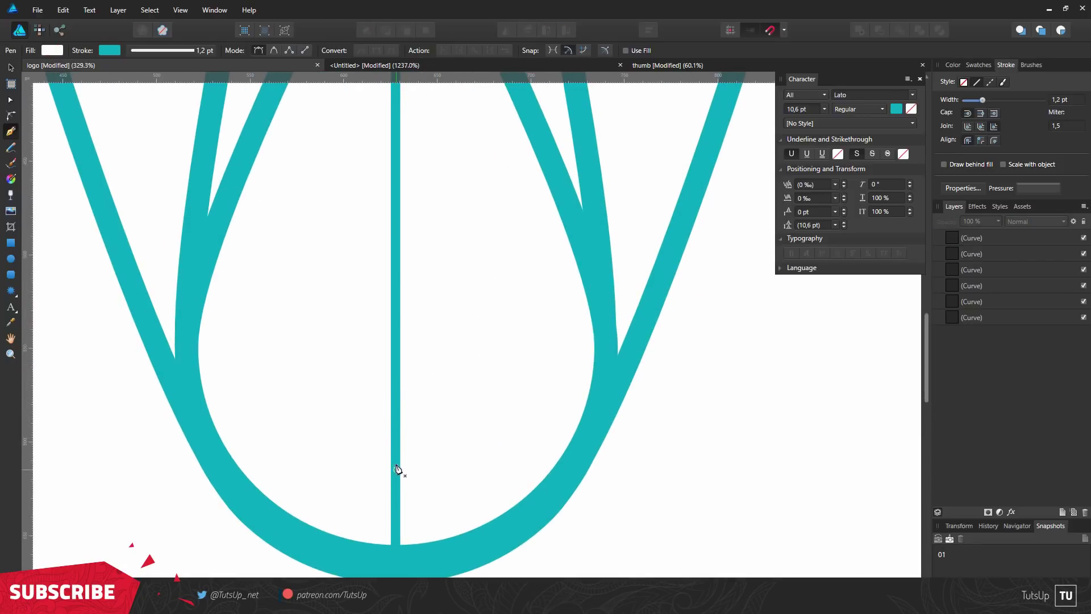
pyautogui.click(395, 439)
pyautogui.click(515, 322)
pyautogui.scroll(2, 463, 397)
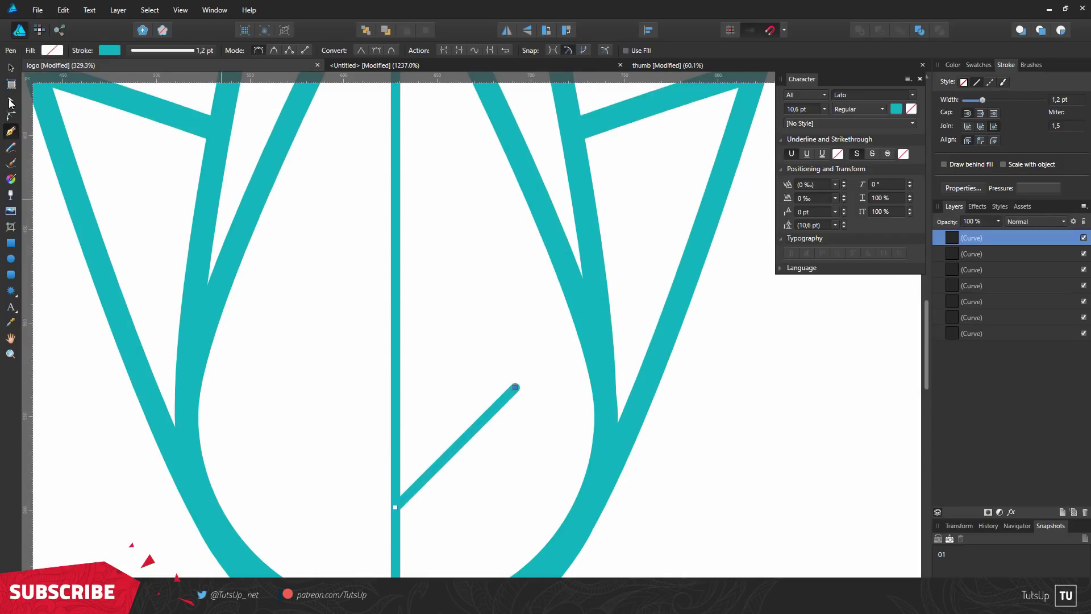
# - Place a copy of the diagonal vein higher up the centre line and select both veins
pyautogui.click(11, 67)
pyautogui.moveTo(454, 455); pyautogui.dragTo(437, 291)
pyautogui.keyDown('shift'); pyautogui.click(460, 437); pyautogui.keyUp('shift')
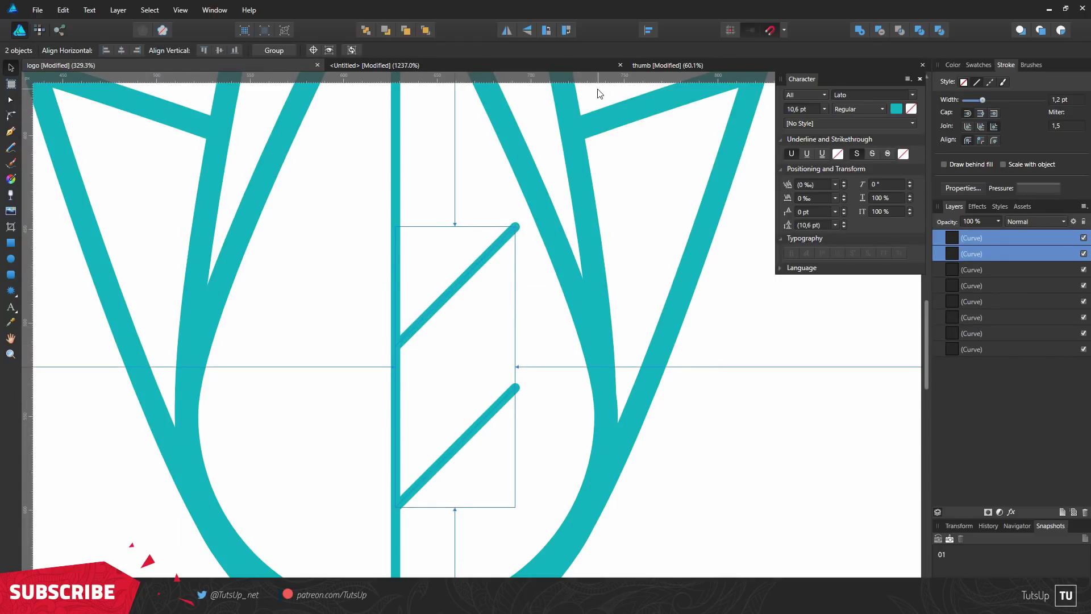
# - Duplicate both diagonal veins, flip the copies horizontally and place them against the left side of the centre line
pyautogui.hotkey('ctrl', 'j')
pyautogui.click(506, 30)
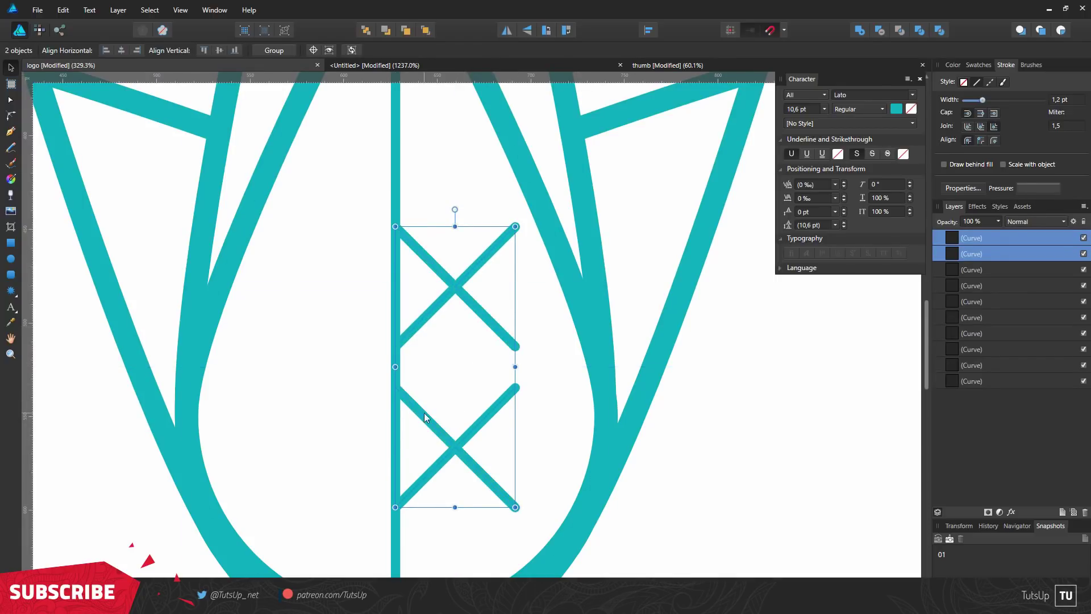
pyautogui.moveTo(425, 418); pyautogui.dragTo(305, 418)
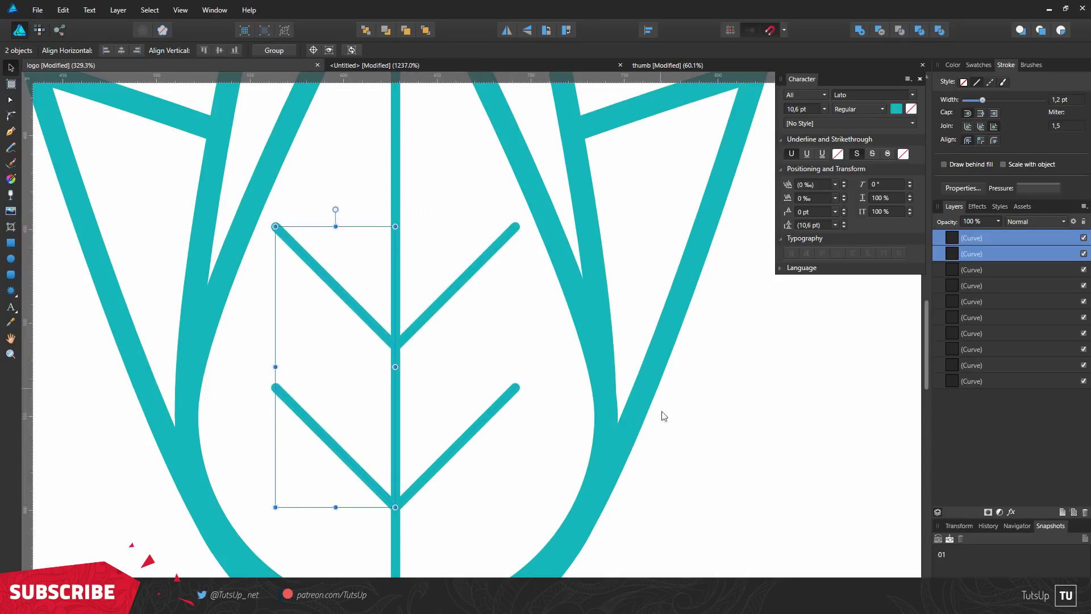
pyautogui.click(715, 444)
# - Add the artistic text ZARZIS in teal Lato Regular below the flower
pyautogui.scroll(-4, 697, 430)
pyautogui.scroll(-1, 673, 398)
pyautogui.hscroll(2, 670, 399)
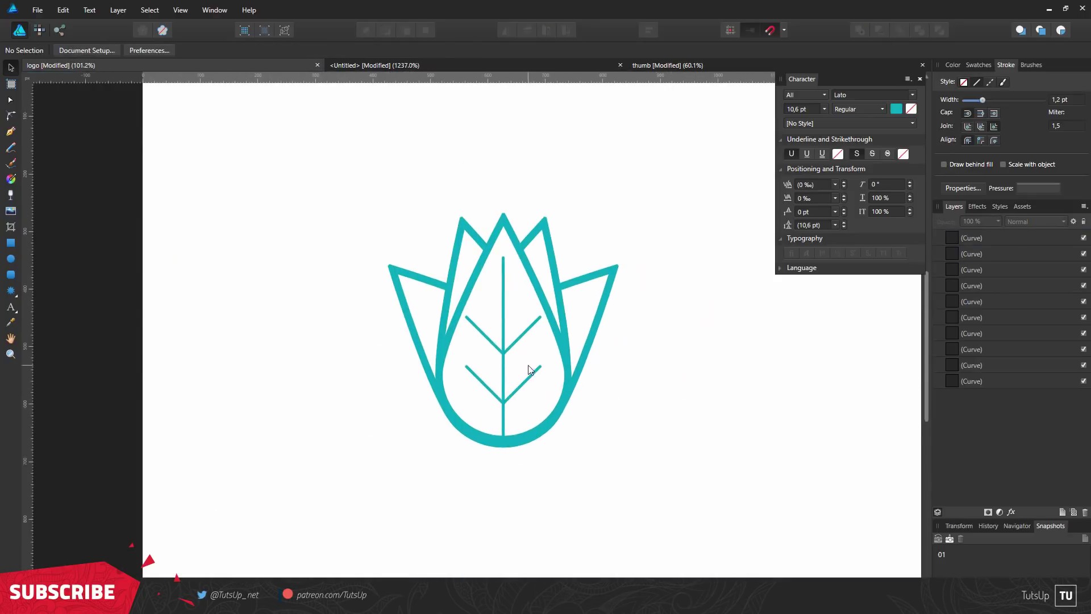
pyautogui.hscroll(1, 528, 366)
pyautogui.scroll(-1, 541, 354)
pyautogui.click(10, 307)
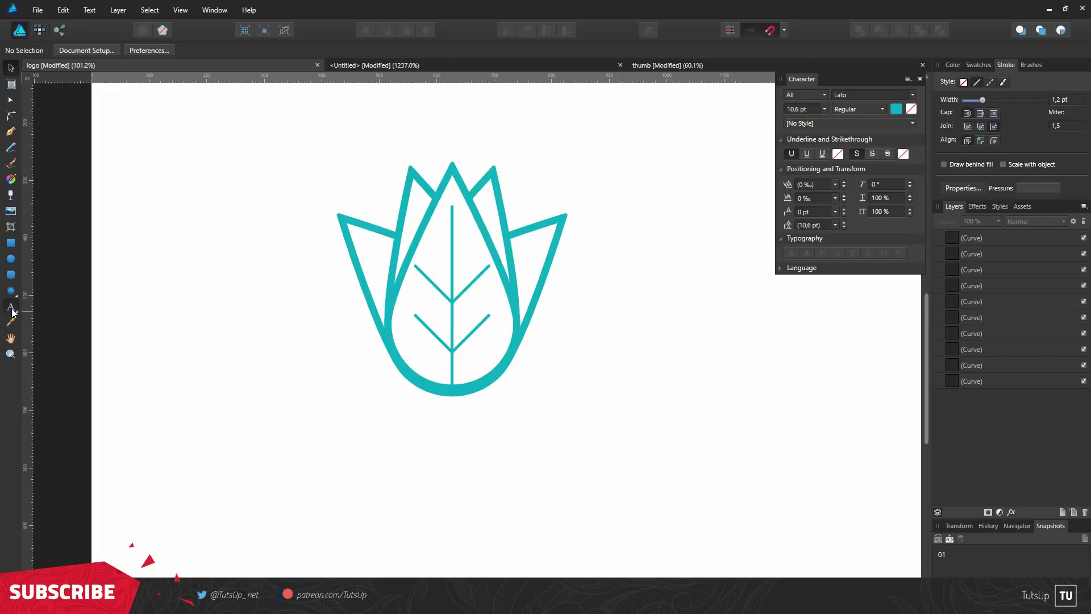
pyautogui.moveTo(363, 421); pyautogui.dragTo(452, 471)
pyautogui.write('ZARZIS')
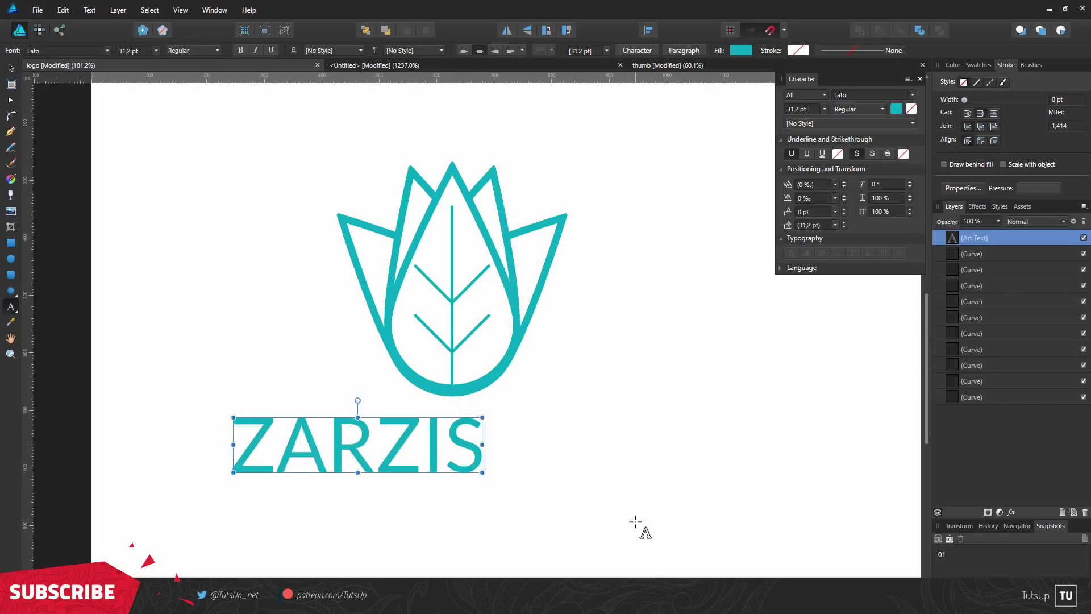
# - Centre ZARZIS under the flower, then place a copy directly below it and change the copy's text to ICED TEA
pyautogui.press('Escape')
pyautogui.moveTo(368, 456); pyautogui.dragTo(462, 511)
pyautogui.doubleClick(477, 506)
pyautogui.write('ICED TEA')
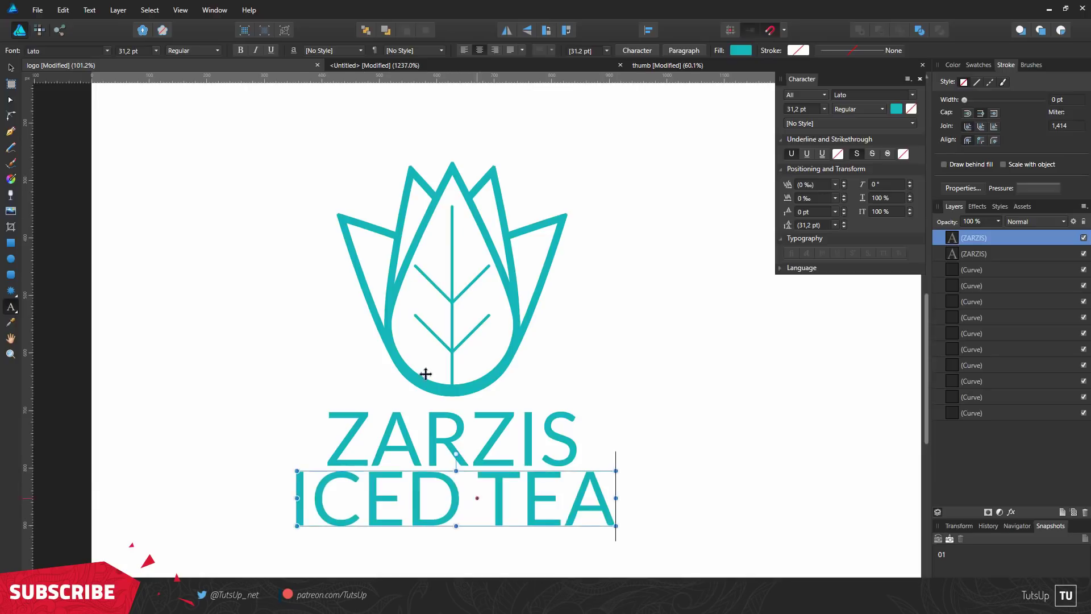
# - Scale ICED TEA down proportionally to about 313 px wide and centre it beneath ZARZIS
pyautogui.press('Escape')
pyautogui.moveTo(616, 525); pyautogui.dragTo(478, 503)
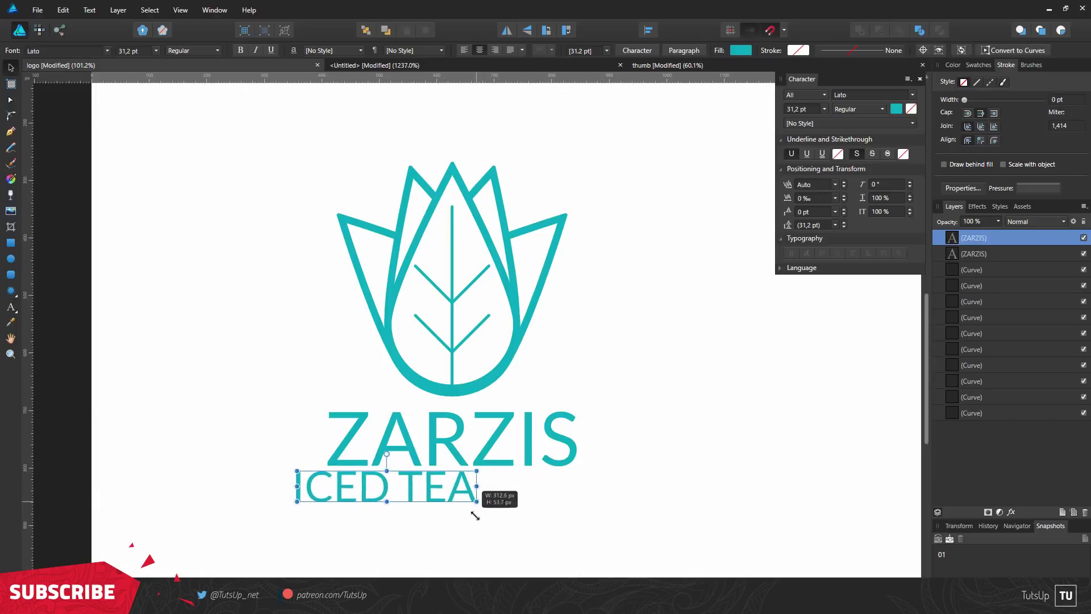
pyautogui.moveTo(361, 487); pyautogui.dragTo(428, 490)
# - Add a text line reading 20 and 19, separated by a wide run of spaces, across the flower, and position it
pyautogui.click(10, 307)
pyautogui.click(195, 353)
pyautogui.write('20 ')
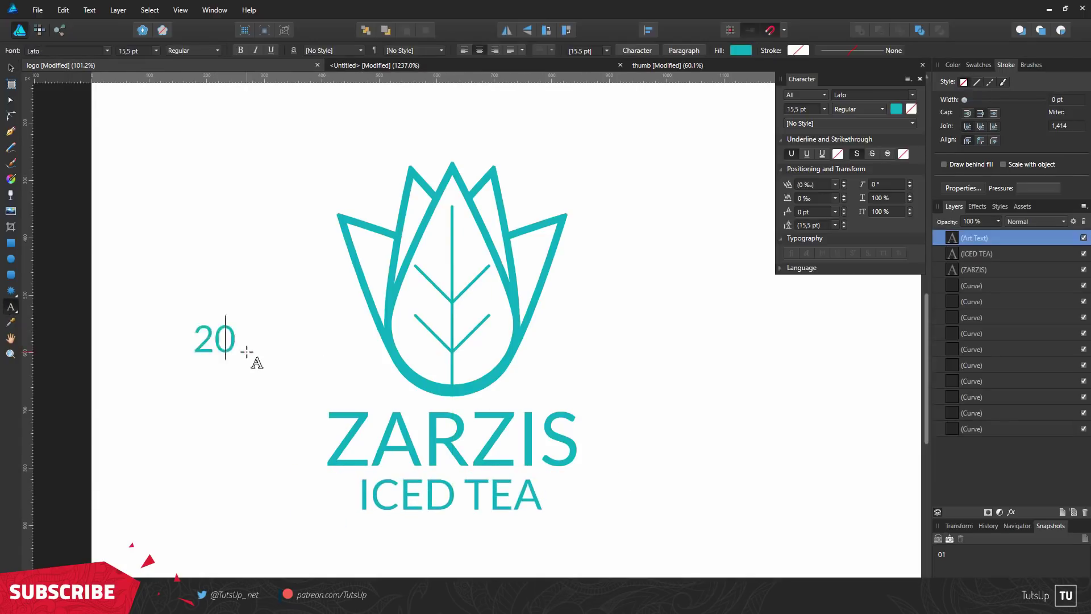
pyautogui.write('               19')
pyautogui.click(11, 68)
pyautogui.moveTo(137, 340); pyautogui.dragTo(374, 383)
pyautogui.scroll(-2, 456, 468)
pyautogui.click(544, 387)
pyautogui.scroll(-2, 545, 387)
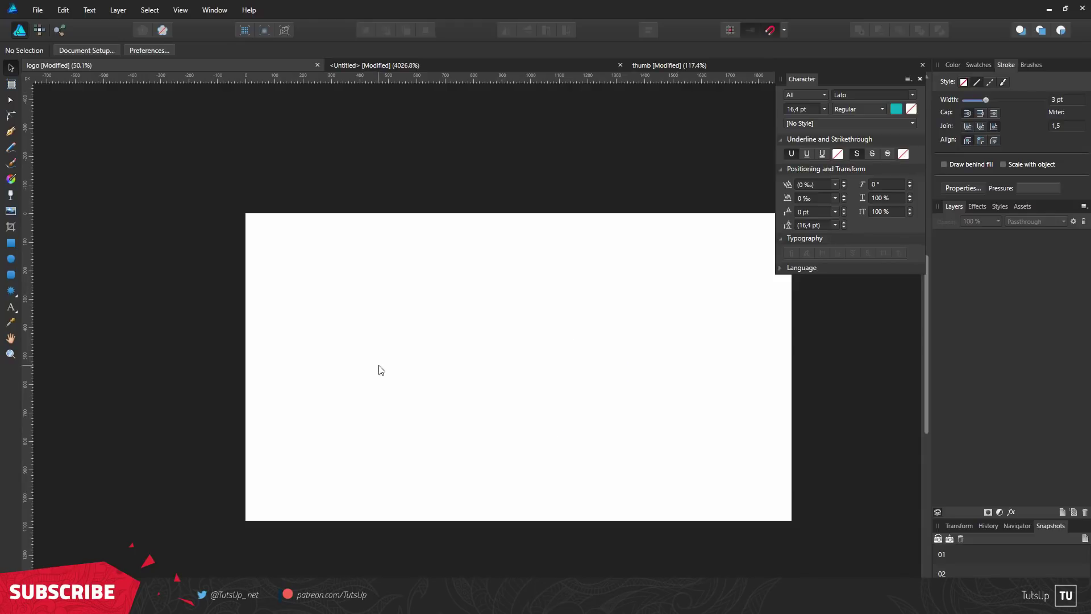
# - Draw a tall, narrow rectangle with a 3 pt teal stroke and white fill on the empty page
pyautogui.scroll(2, 381, 370)
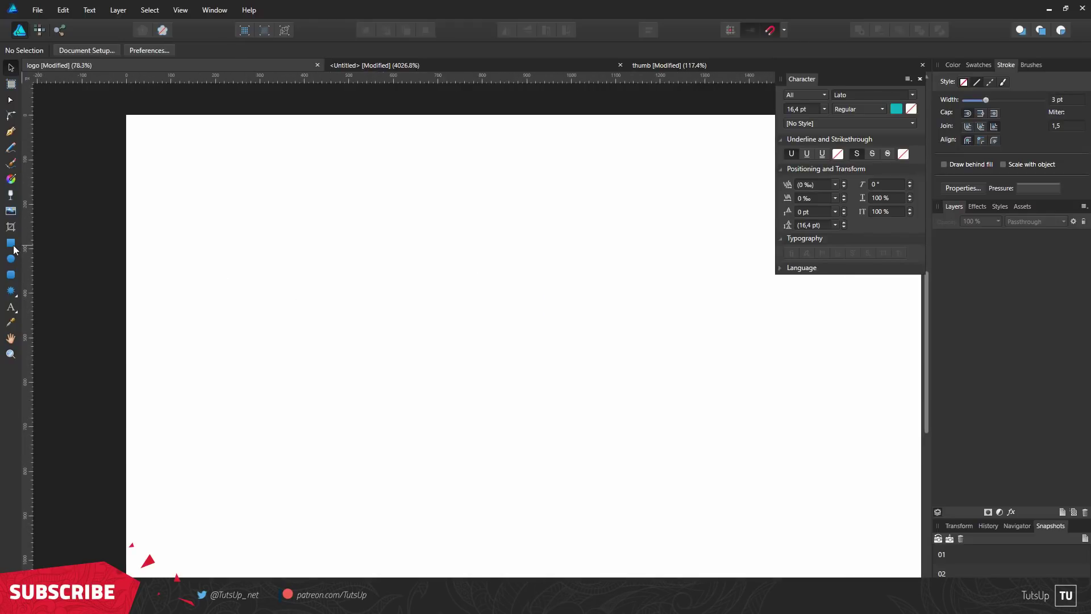
pyautogui.click(10, 243)
pyautogui.scroll(1, 406, 294)
pyautogui.moveTo(317, 220); pyautogui.dragTo(432, 464)
pyautogui.scroll(-2, 429, 440)
pyautogui.hscroll(-2, 451, 383)
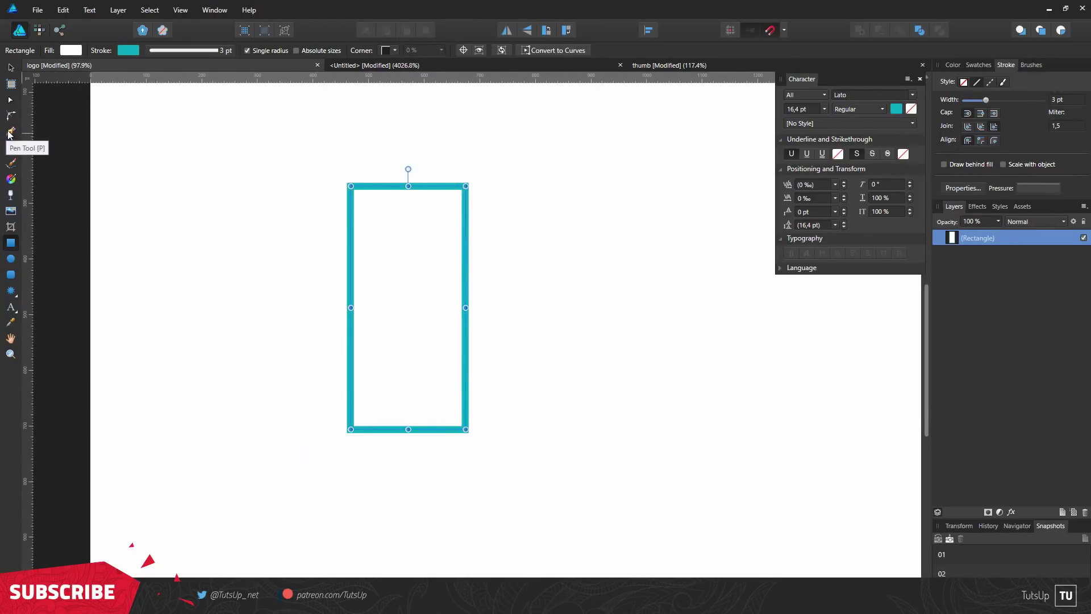
# - Draw a circle as wide as the tall rectangle, centred on the rectangle's top edge
pyautogui.click(9, 261)
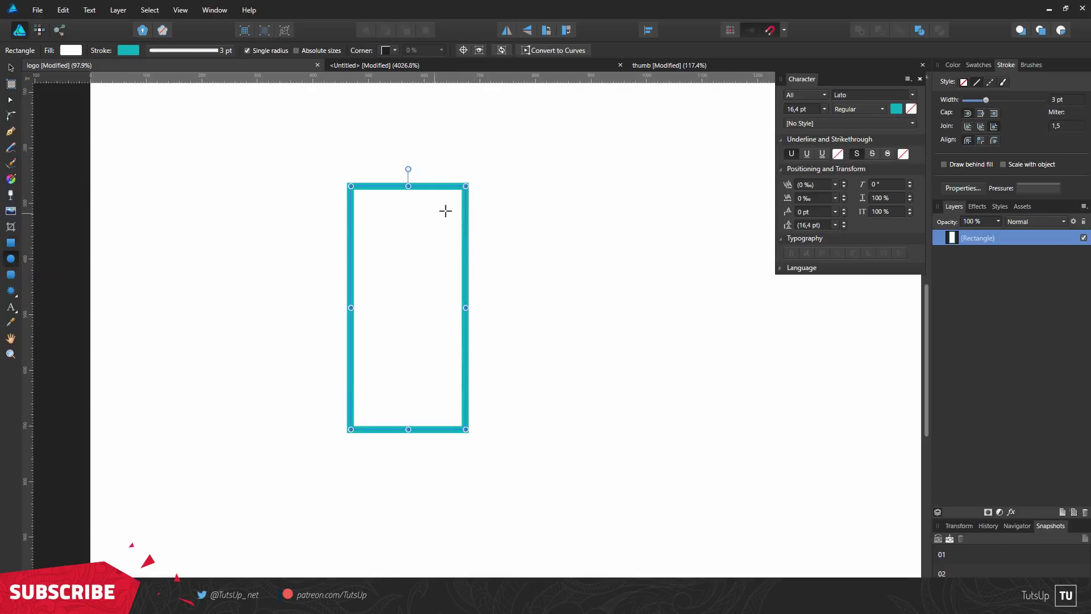
pyautogui.press('Escape')
pyautogui.moveTo(408, 185); pyautogui.dragTo(484, 142)
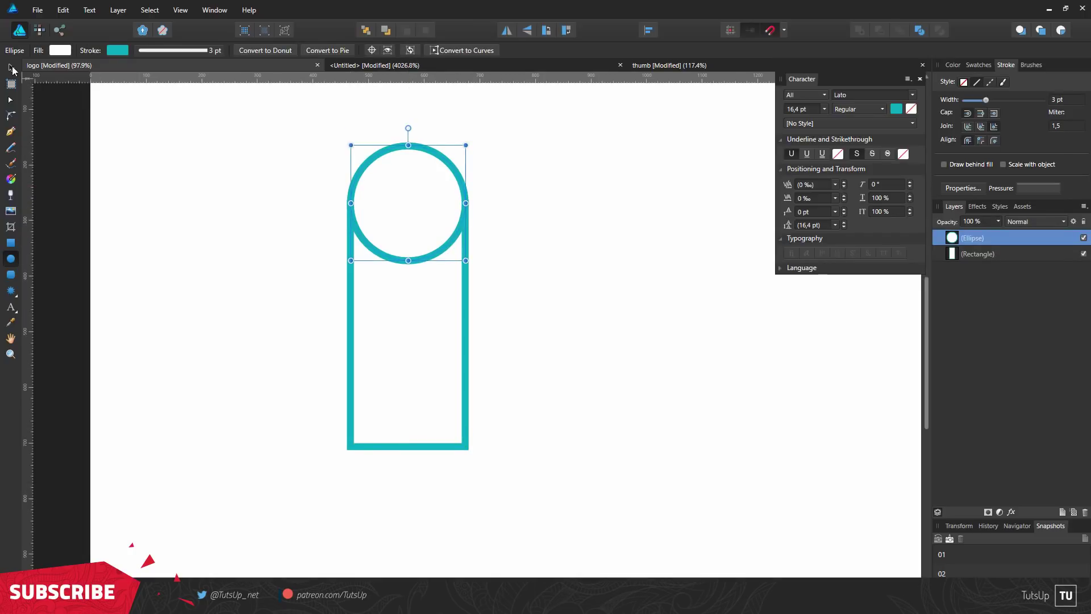
# - Draw a wider rectangle over the circle's lower half and subtract it from the circle to leave a half-circle dome
pyautogui.click(11, 242)
pyautogui.moveTo(326, 203); pyautogui.dragTo(504, 291)
pyautogui.click(12, 68)
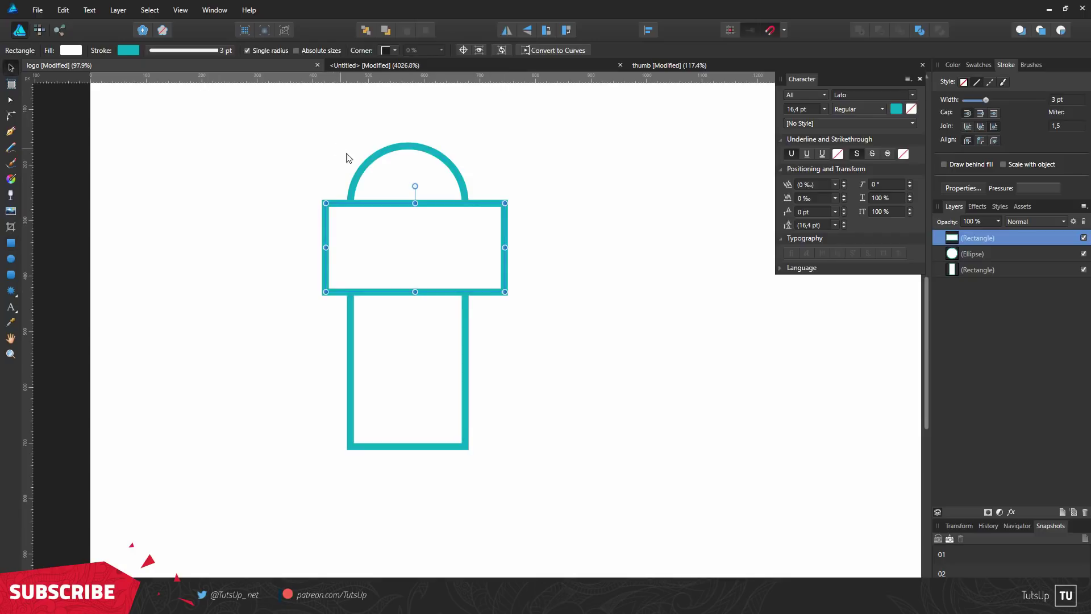
pyautogui.keyDown('shift'); pyautogui.click(388, 168); pyautogui.keyUp('shift')
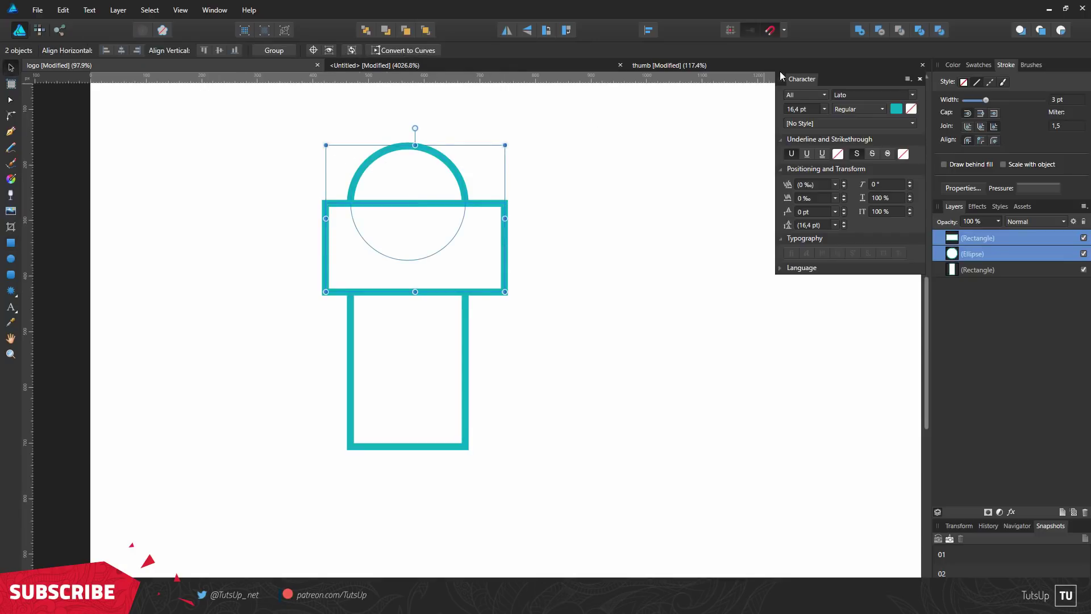
pyautogui.click(879, 31)
# - Nudge the dome upward until a narrow gap separates it from the tall rectangle, and deselect it
pyautogui.press('Up')
pyautogui.press('Up')
pyautogui.press('Up')
pyautogui.press('Up')
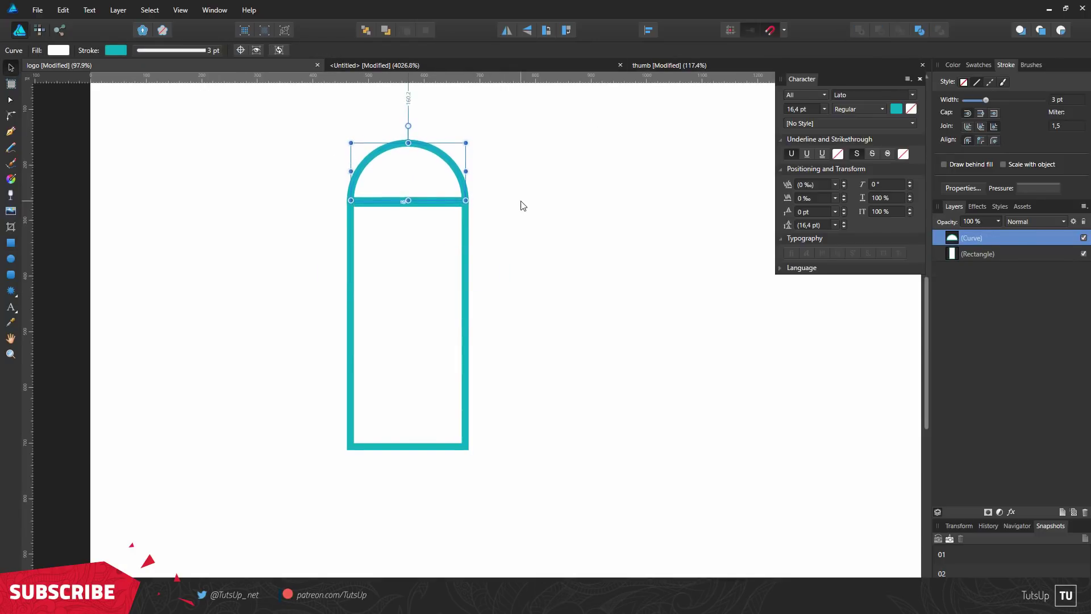
pyautogui.hotkey('shift', 'Up')
pyautogui.press('Up')
pyautogui.press('Up')
pyautogui.press('Up')
pyautogui.press('Up')
pyautogui.click(514, 235)
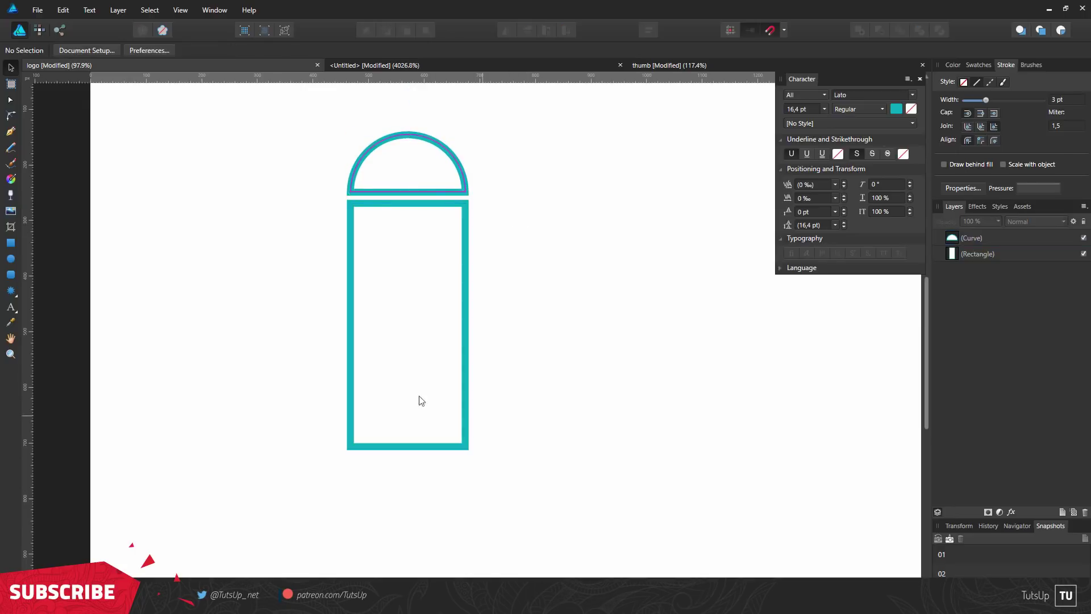
# - Convert the tall rectangle to curves and shift its two bottom corner nodes inward by equal amounts to form a tapered cup
pyautogui.click(420, 396)
pyautogui.click(6, 101)
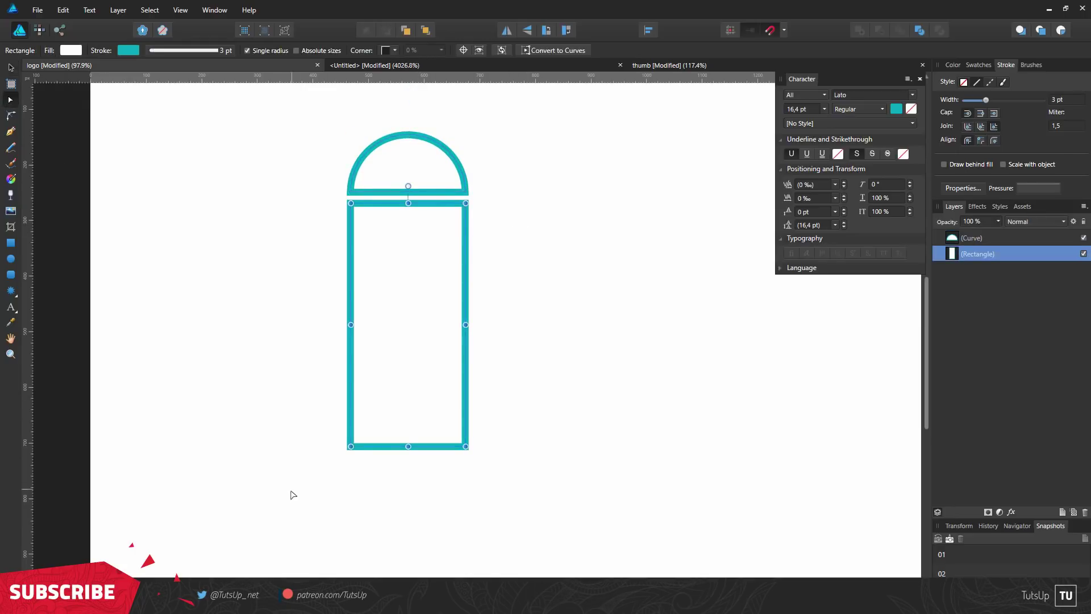
pyautogui.click(546, 51)
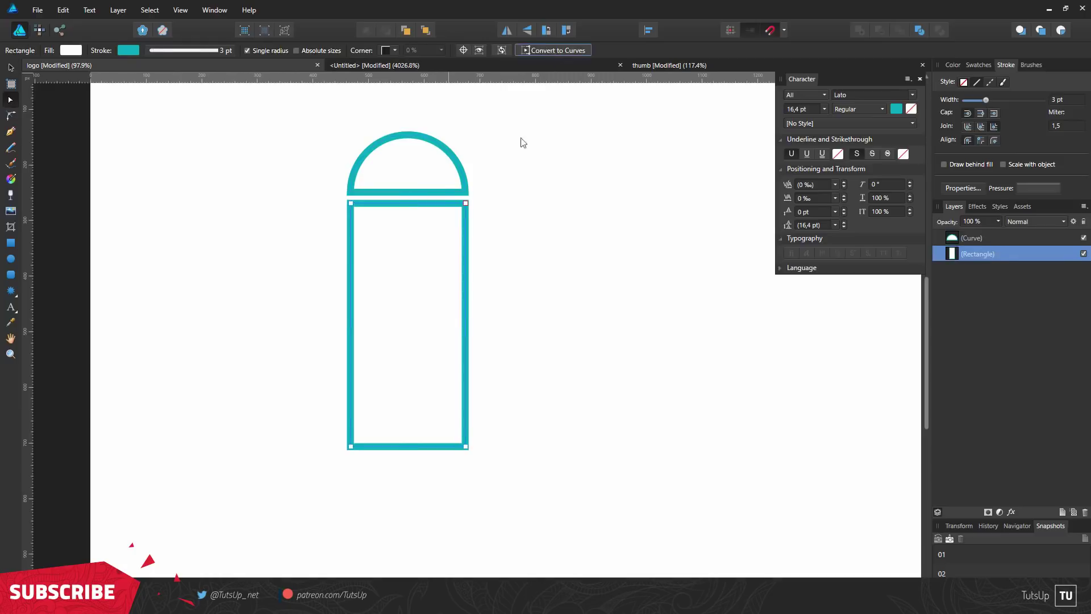
pyautogui.moveTo(319, 456); pyautogui.dragTo(387, 418)
pyautogui.hotkey('shift', 'Right')
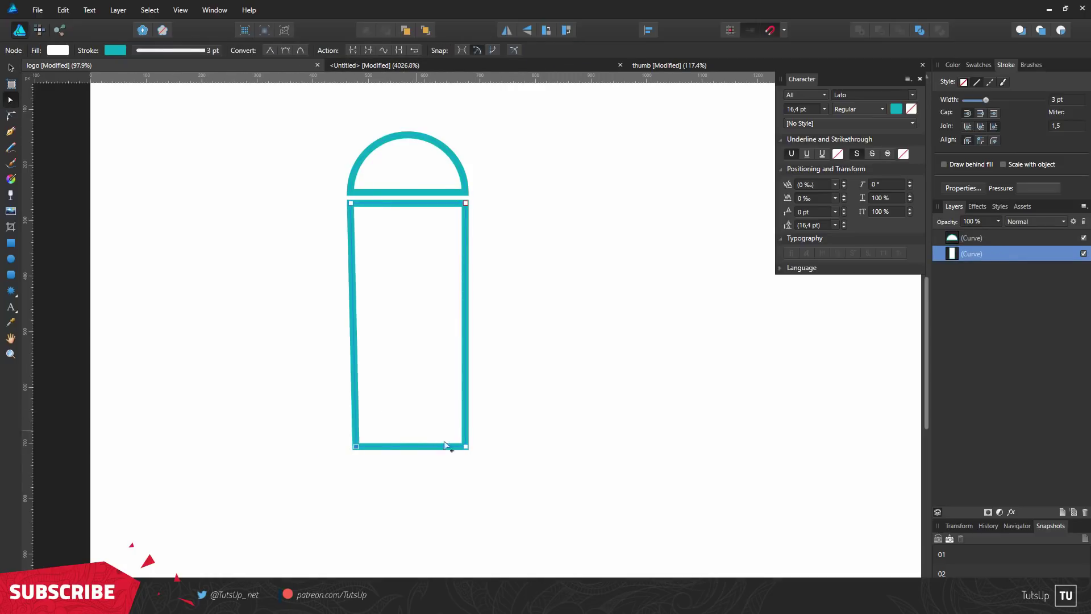
pyautogui.moveTo(482, 469); pyautogui.dragTo(444, 432)
pyautogui.hotkey('shift', 'Left')
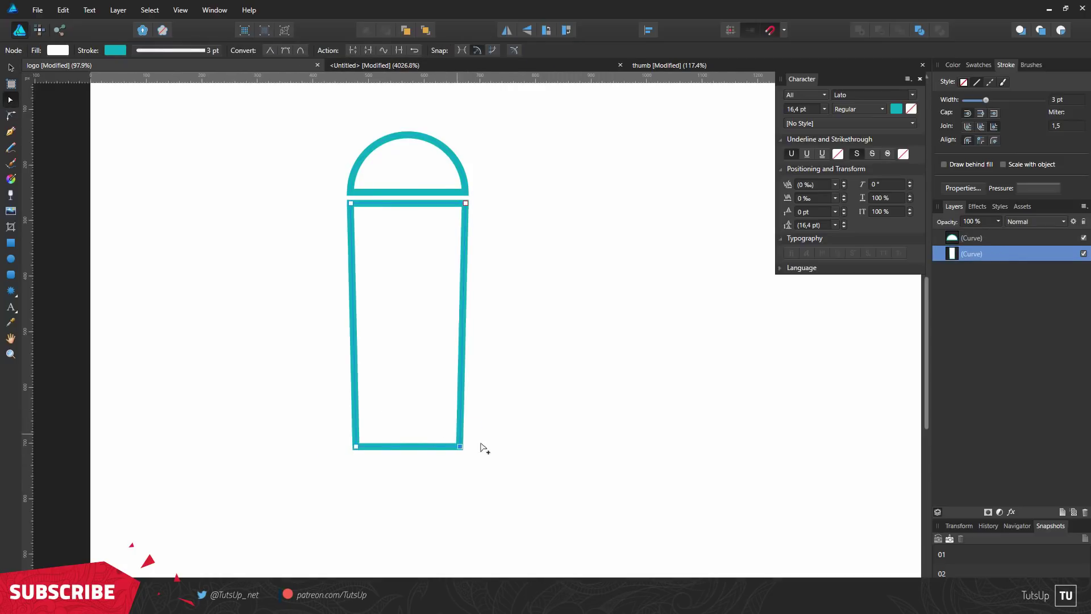
pyautogui.click(533, 420)
pyautogui.click(365, 439)
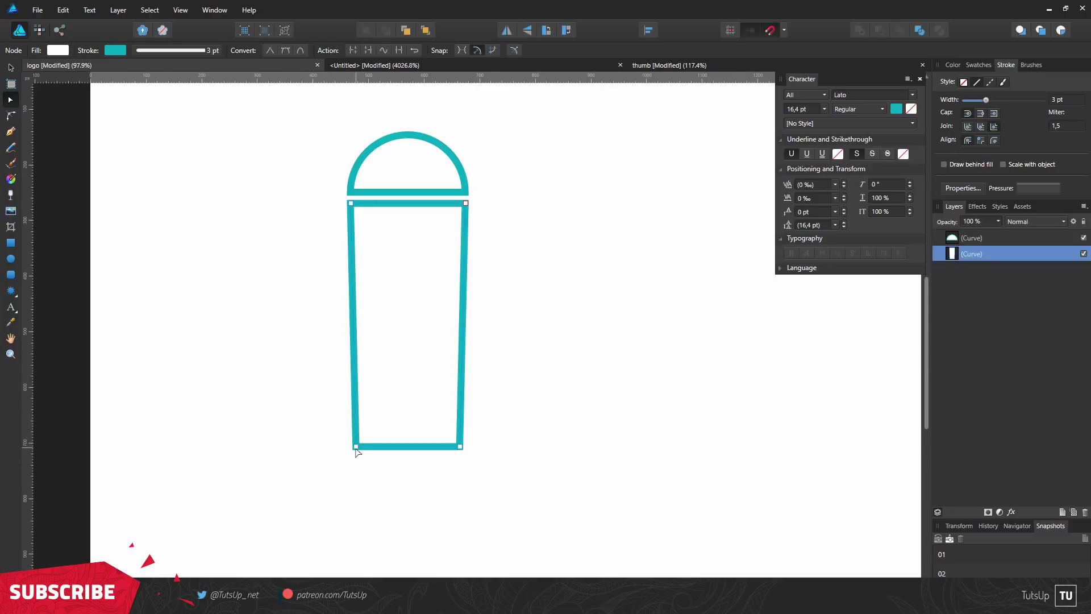